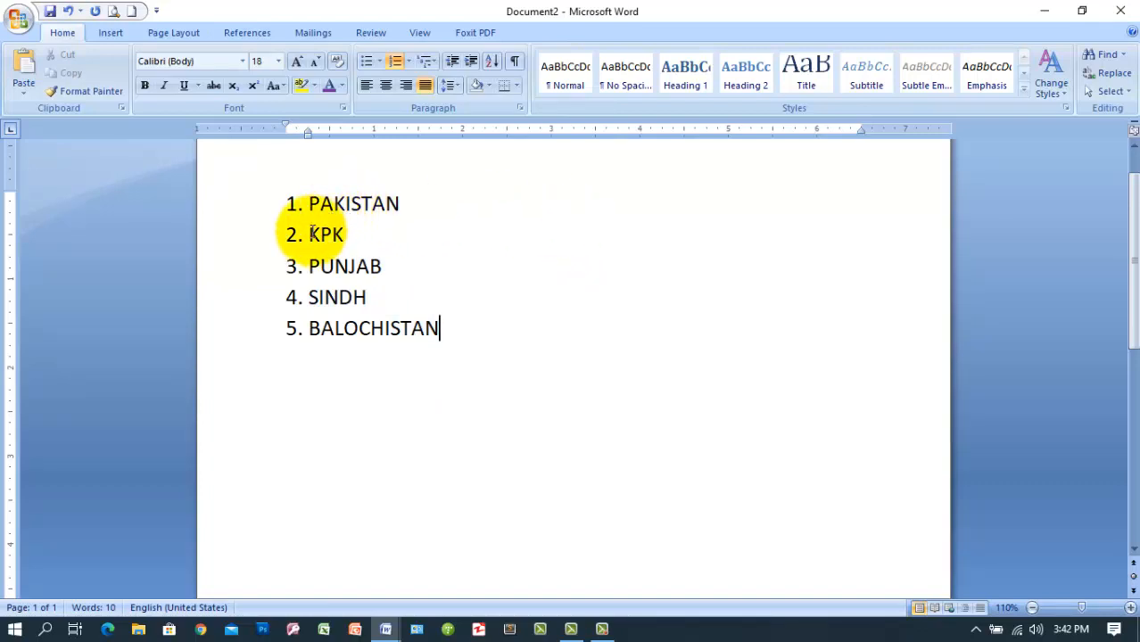
# - Demote KPK, PUNJAB, SINDH and BALOCHISTAN to second-level items under PAKISTAN in the numbered list
pyautogui.moveTo(310, 234); pyautogui.dragTo(436, 329)
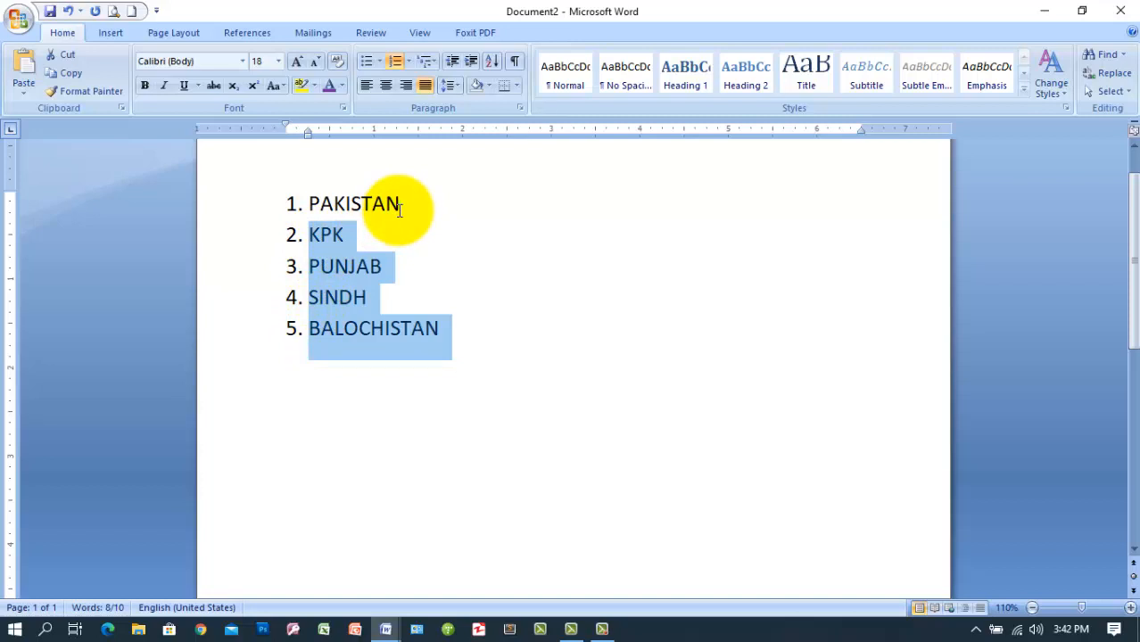
pyautogui.click(308, 234)
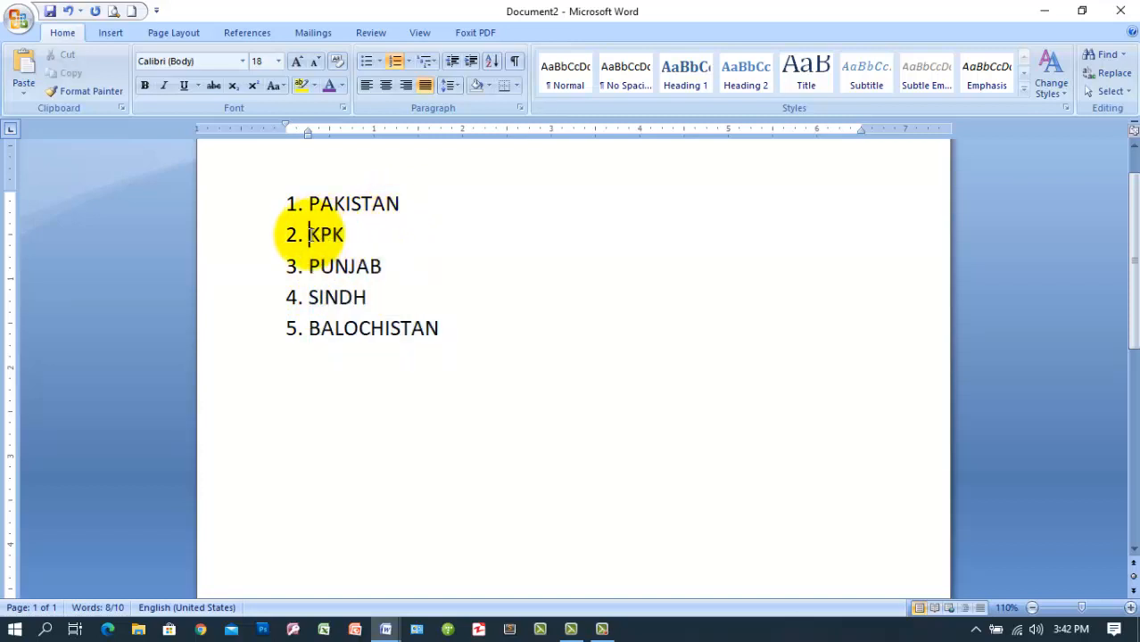
pyautogui.press('Tab')
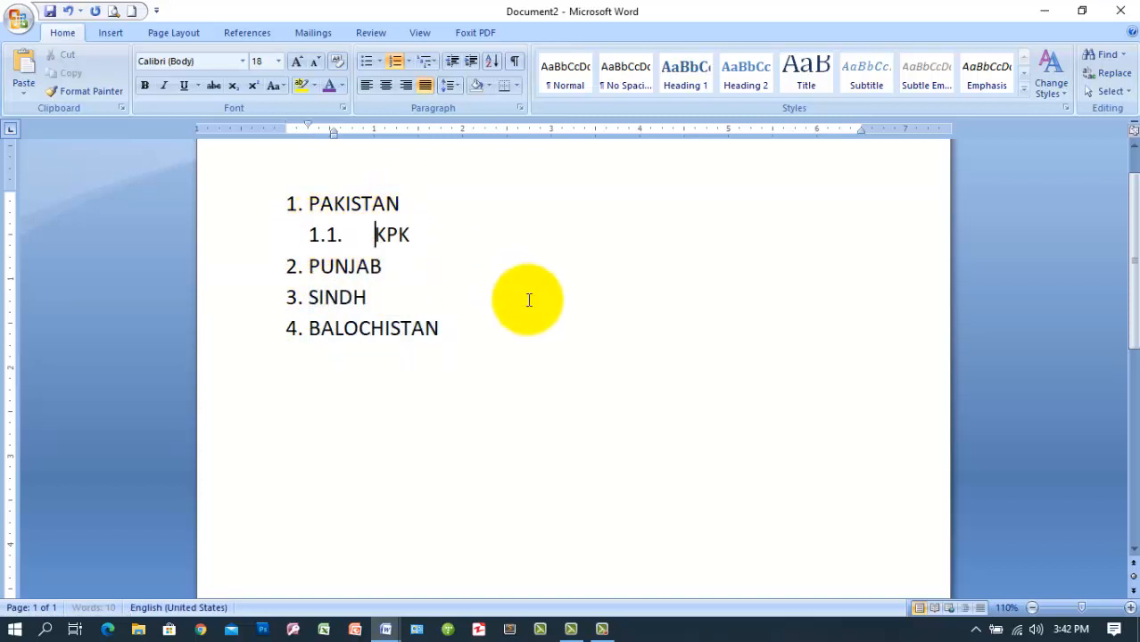
pyautogui.press('Down')
pyautogui.press('Home')
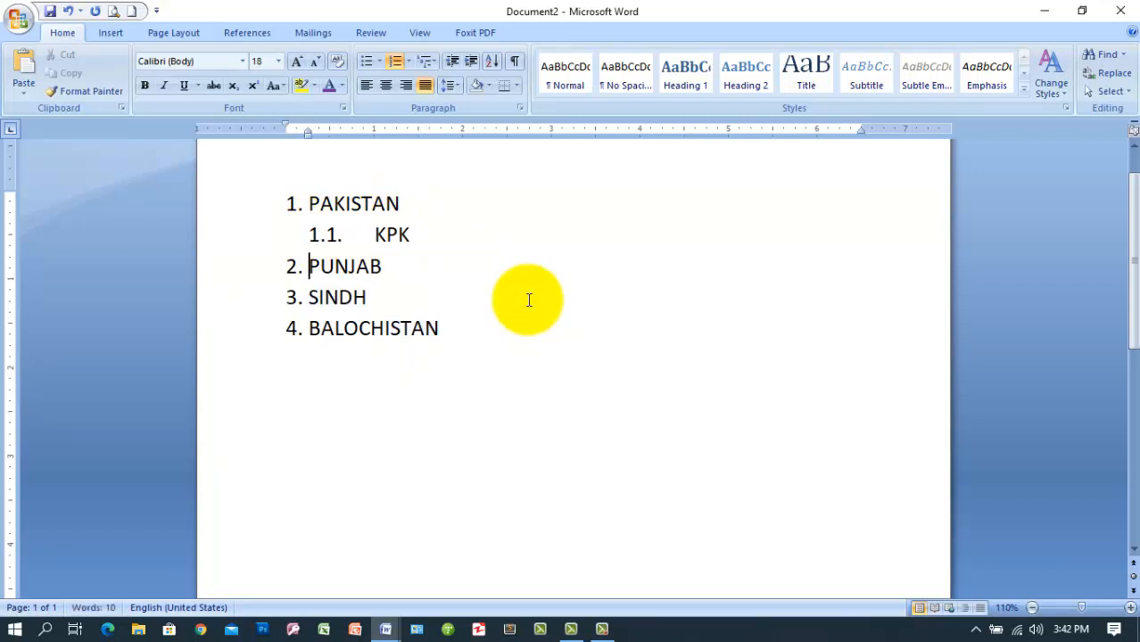
pyautogui.press('Tab')
pyautogui.press('Down')
pyautogui.press('Home')
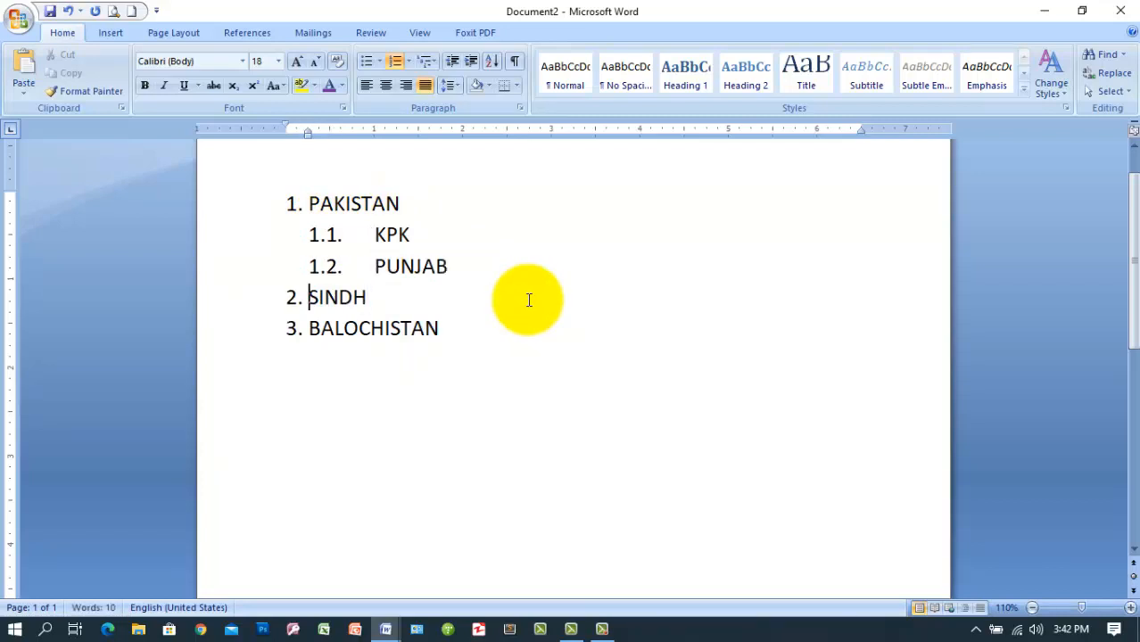
pyautogui.press('Tab')
pyautogui.press('Down')
pyautogui.press('Home')
pyautogui.press('Tab')
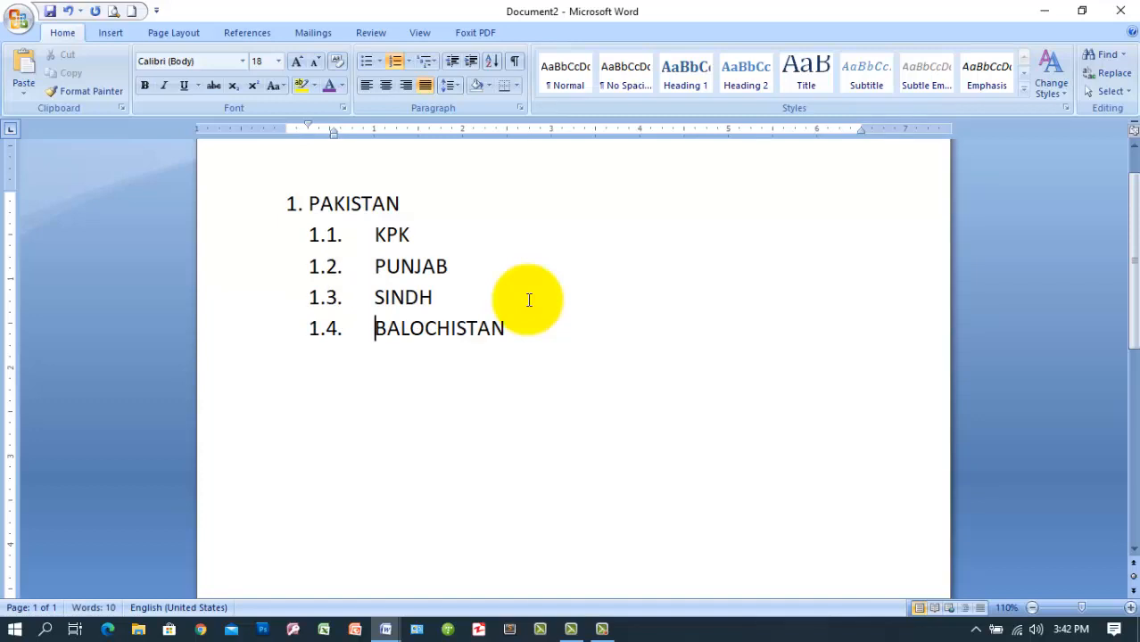
# - Delete the entire list and remove the leftover numbering from the empty line
pyautogui.press('Up')
pyautogui.press('Up')
pyautogui.press('Up')
pyautogui.hotkey('ctrl', 'a')
pyautogui.press('BackSpace')
pyautogui.press('BackSpace')
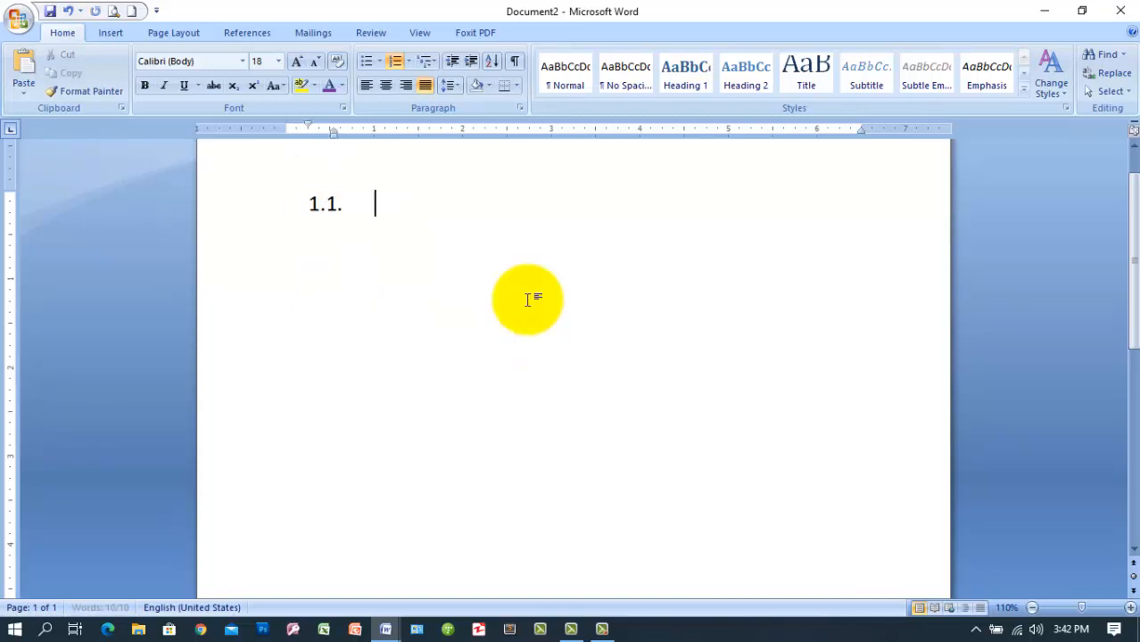
pyautogui.press('BackSpace')
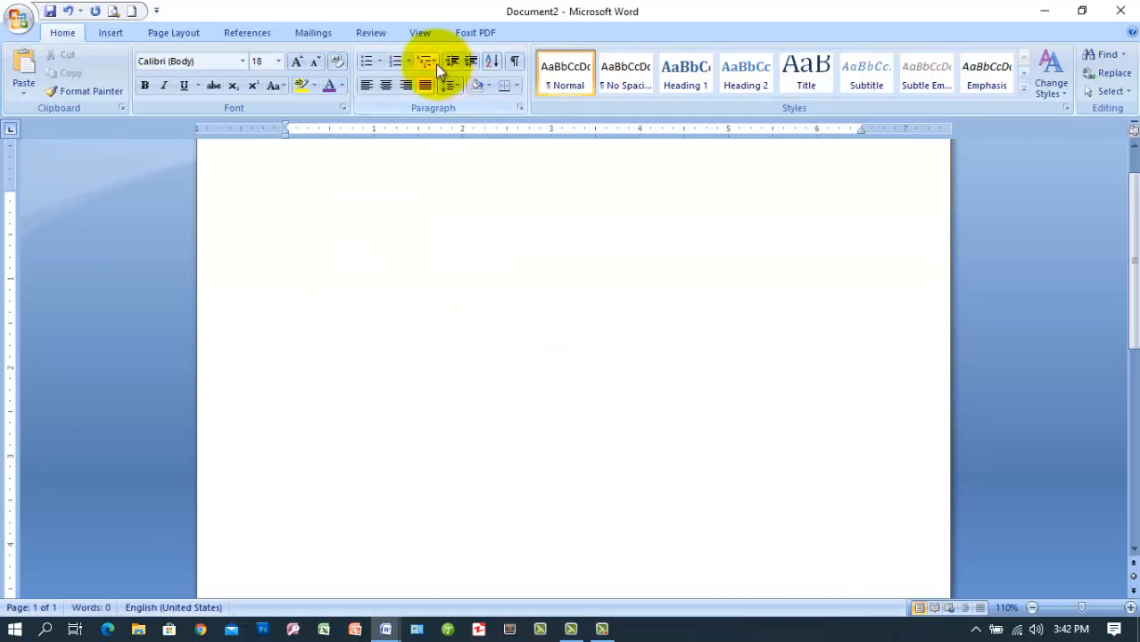
# - Apply the 1., 1.1., 1.1.1. multilevel list format and enter Pakistan as the first item
pyautogui.click(434, 63)
pyautogui.click(587, 228)
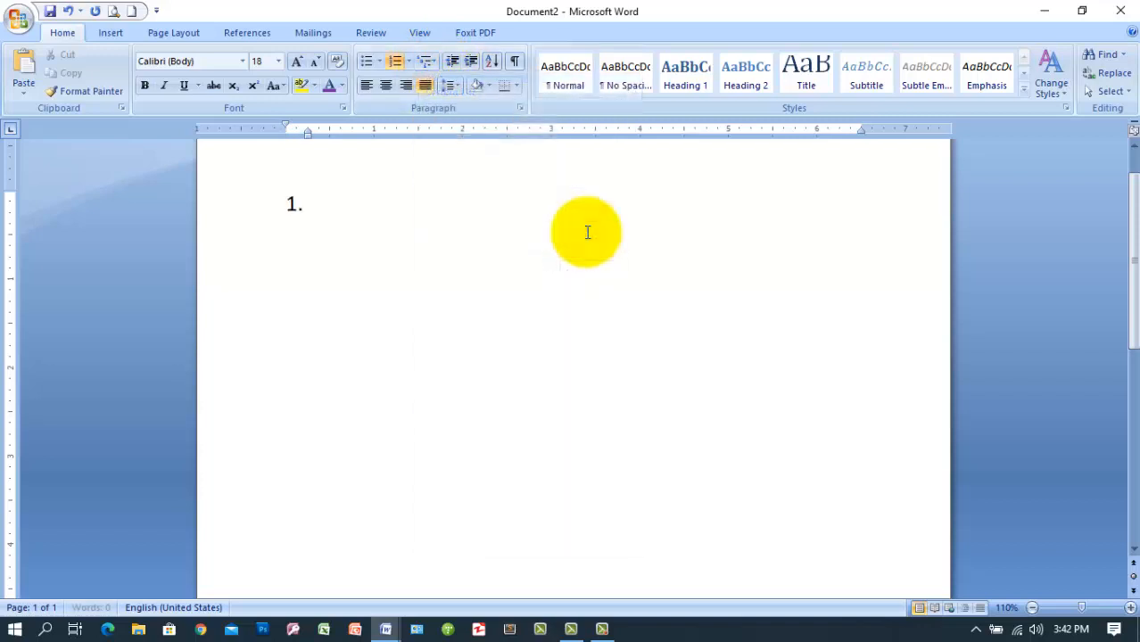
pyautogui.write('pakistan')
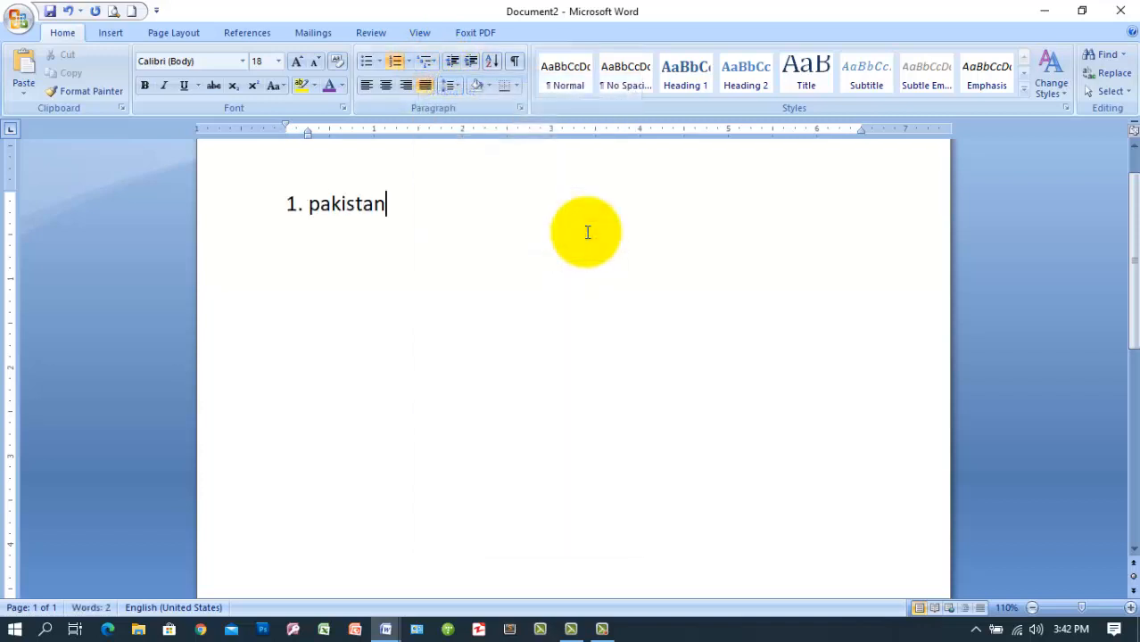
# - Add KPK and PUNJAB as second-level items under Pakistan
pyautogui.press('Return')
pyautogui.press('Tab')
pyautogui.press('Tab')
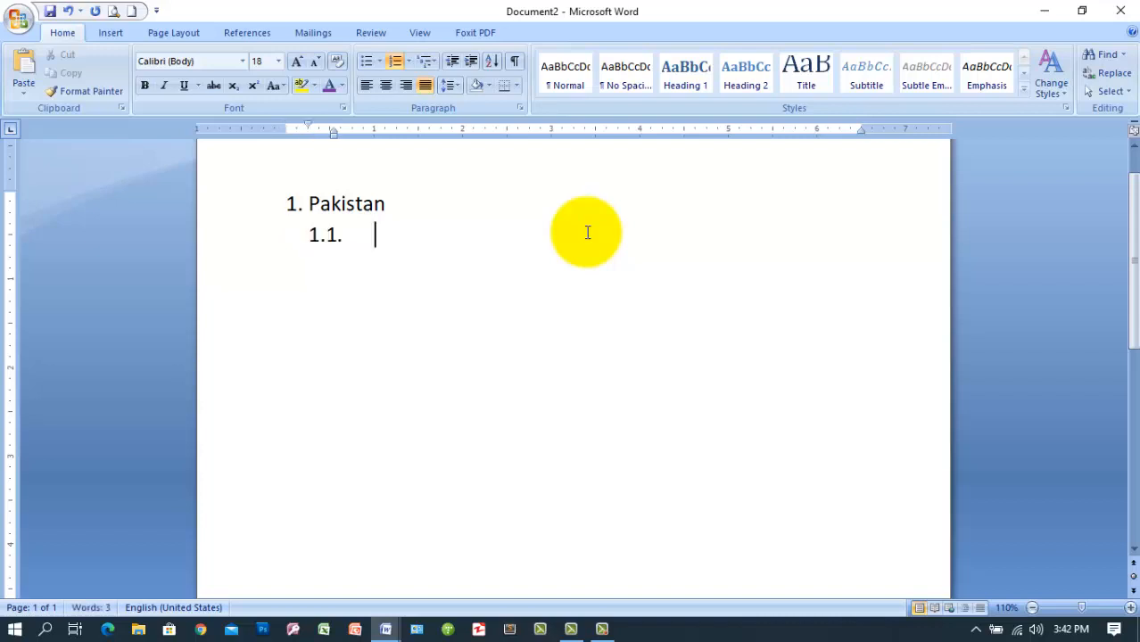
pyautogui.write('akp')
pyautogui.press('BackSpace')
pyautogui.press('BackSpace')
pyautogui.press('BackSpace')
pyautogui.write('KPK')
pyautogui.press('Return')
pyautogui.write('PUNJAB')
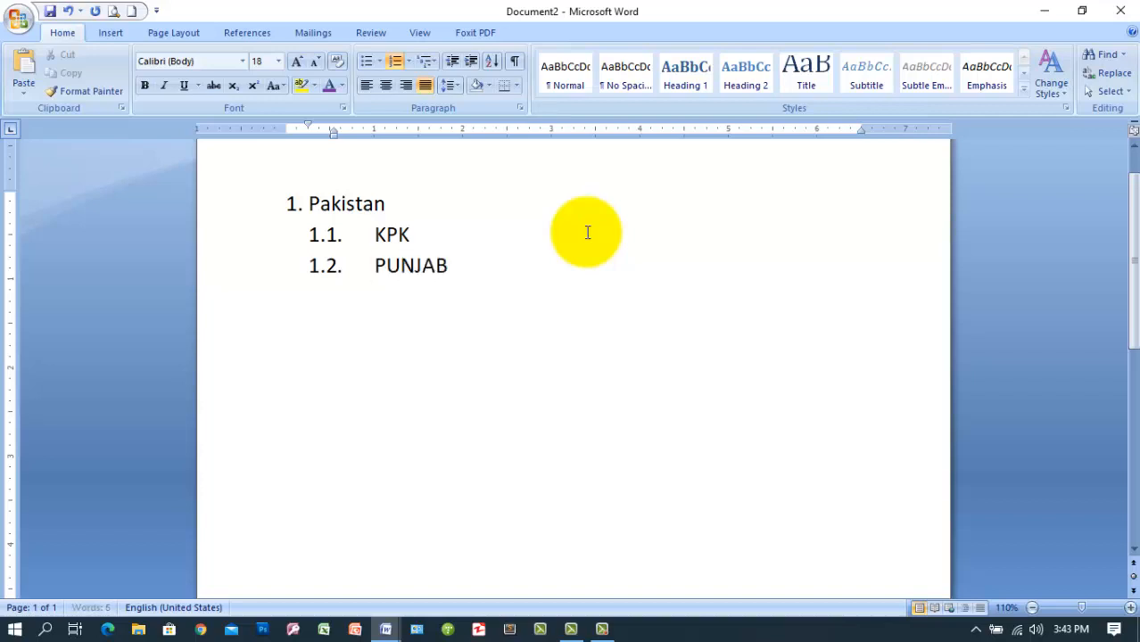
# - Add SINDH and BALOCHISTAN as further second-level items below PUNJAB
pyautogui.press('Return')
pyautogui.write('SINDH')
pyautogui.press('Return')
pyautogui.write('B')
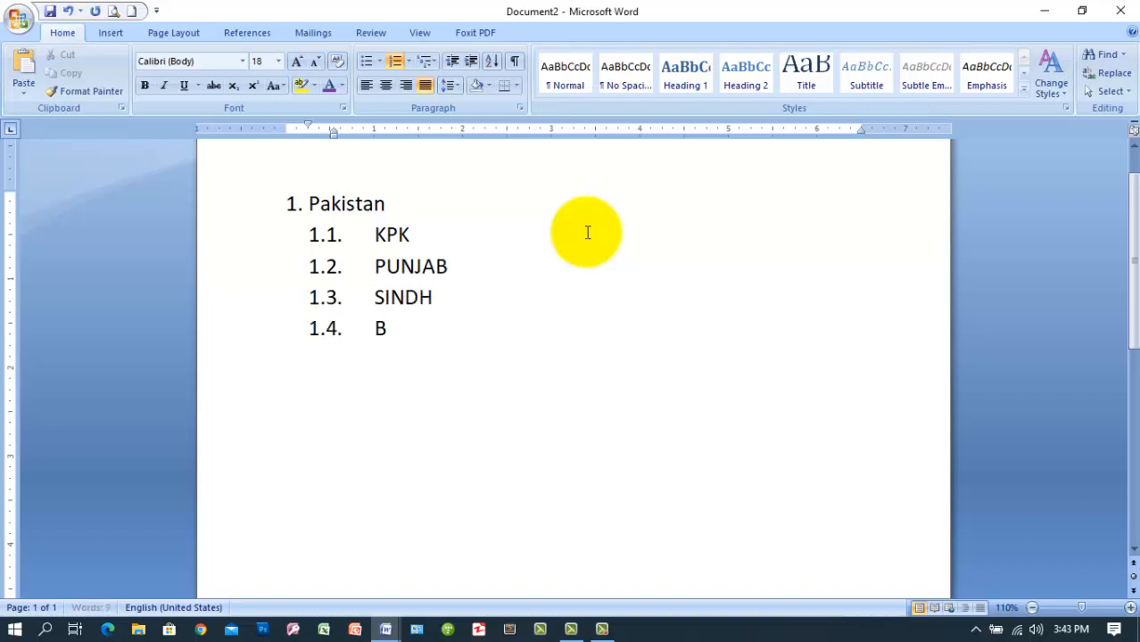
pyautogui.write('ALOCHISTAN')
# - Insert PESHAWAR as a third-level item directly under KPK
pyautogui.press('Up')
pyautogui.press('Up')
pyautogui.press('Up')
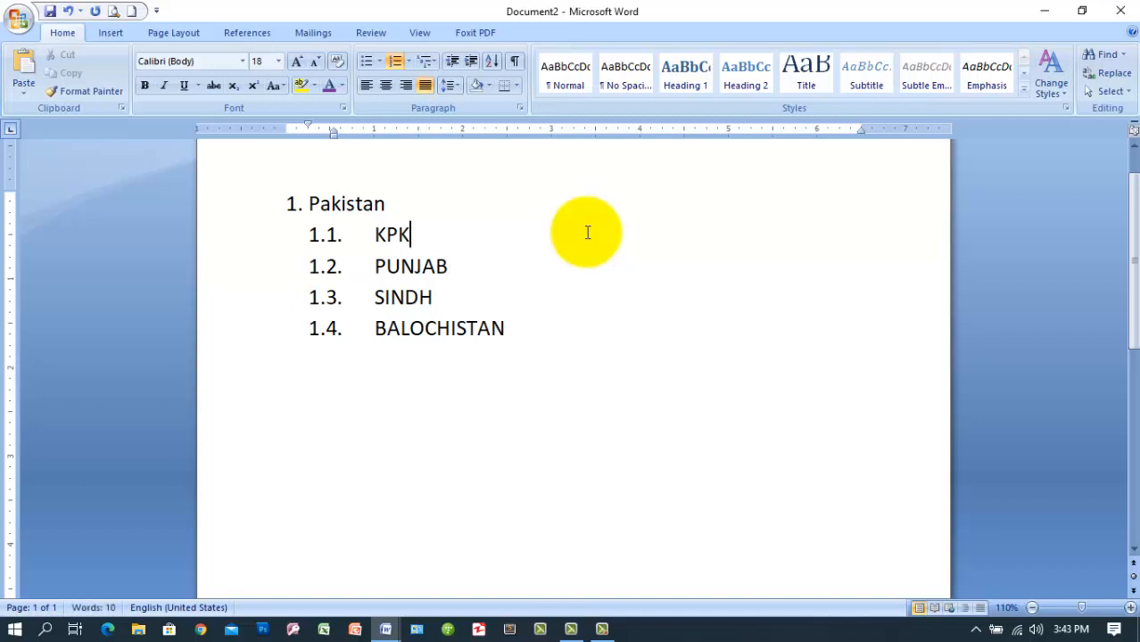
pyautogui.press('Return')
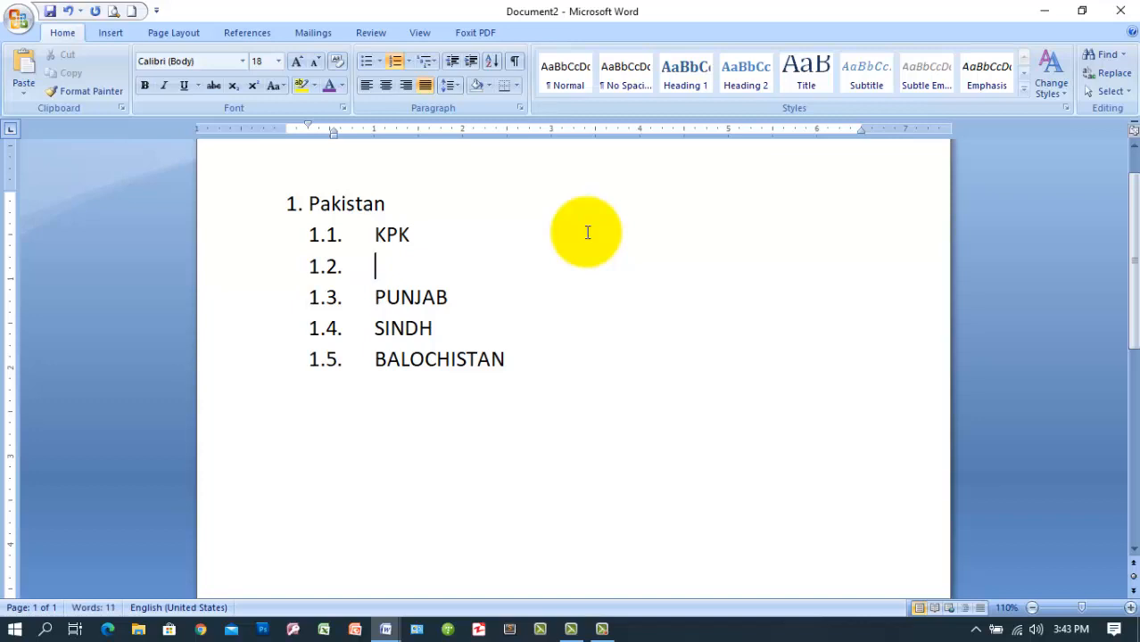
pyautogui.press('Tab')
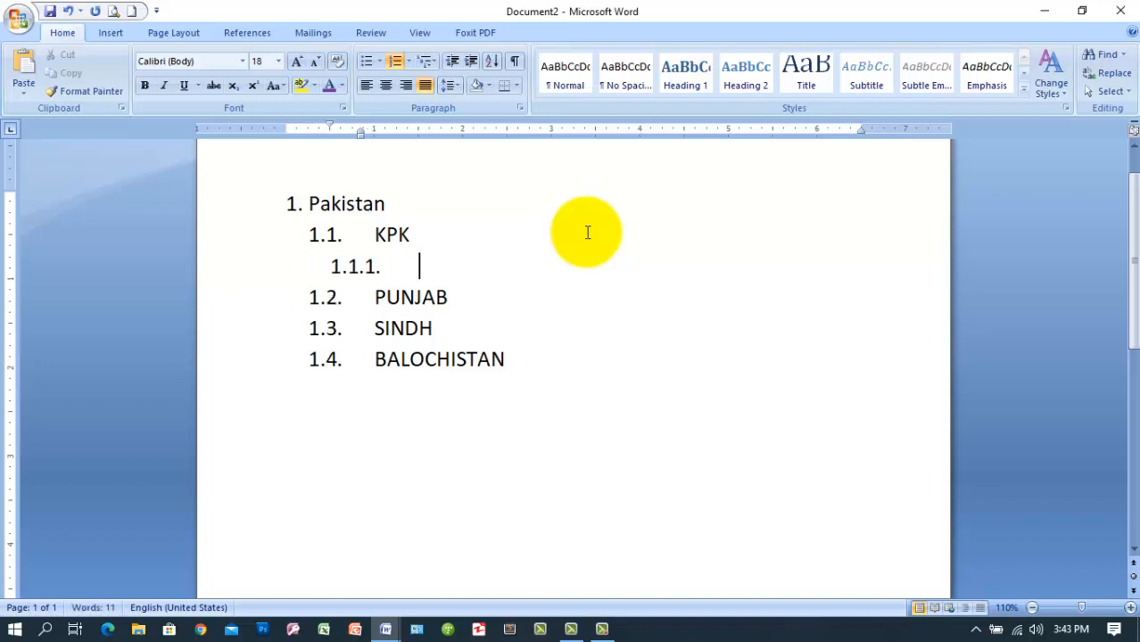
pyautogui.write('PESHAWAR')
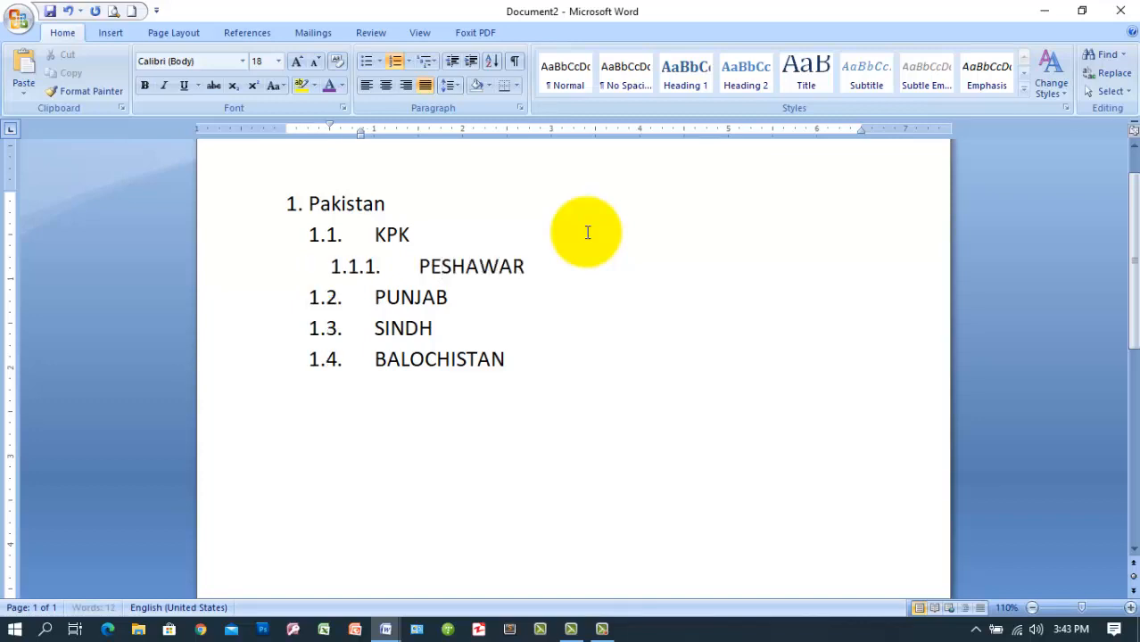
# - Add MARDAN, NOWSHERA, CHARSADDA and KOHAT as third-level items below PESHAWAR
pyautogui.press('Return')
pyautogui.write('MARDAN')
pyautogui.press('Return')
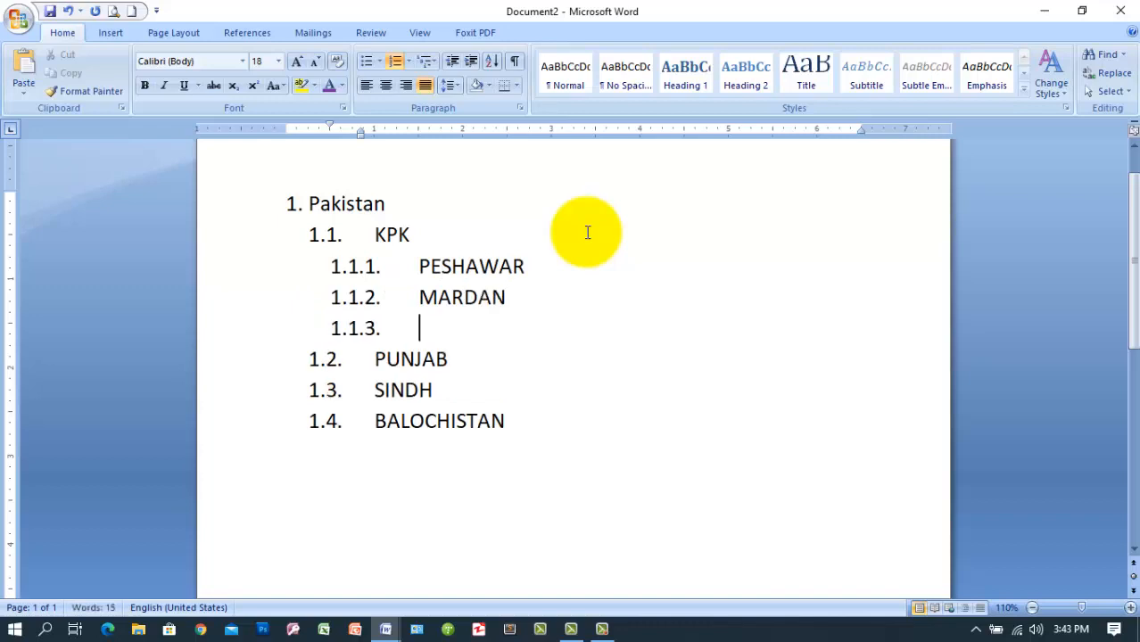
pyautogui.write('NOWSHERA')
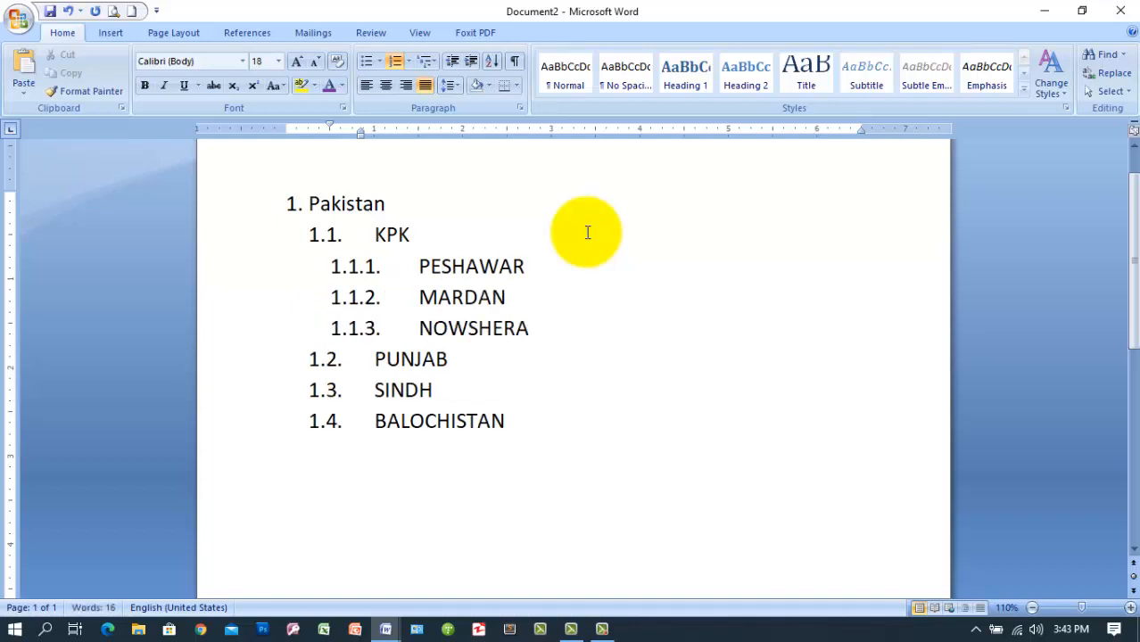
pyautogui.press('Return')
pyautogui.write('CHARSADDA')
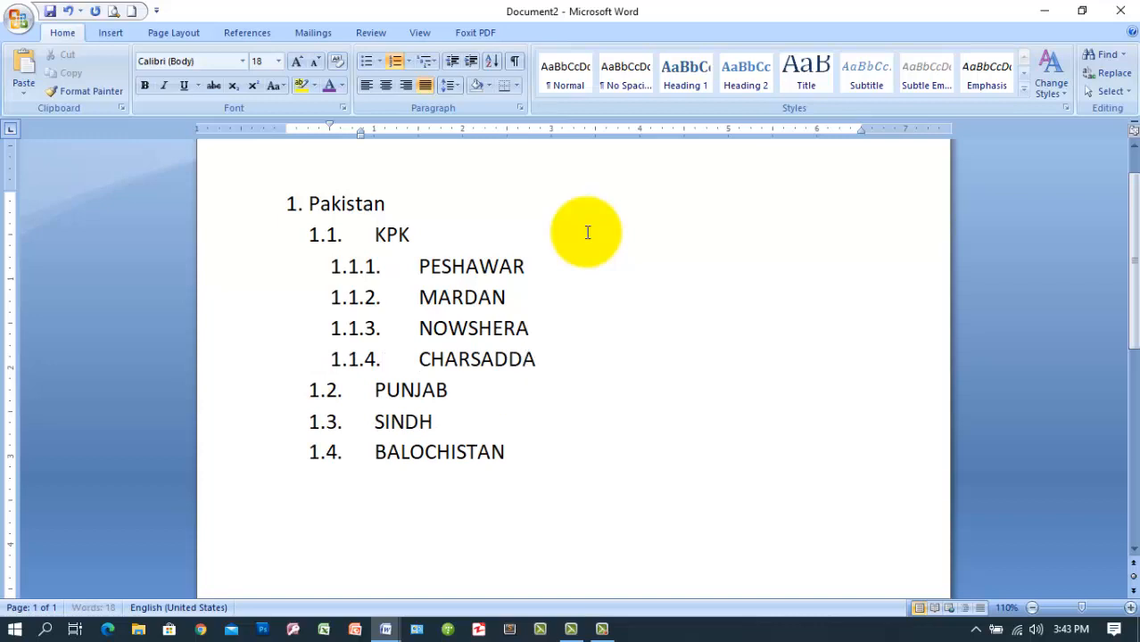
pyautogui.press('Return')
pyautogui.write('KOHAT')
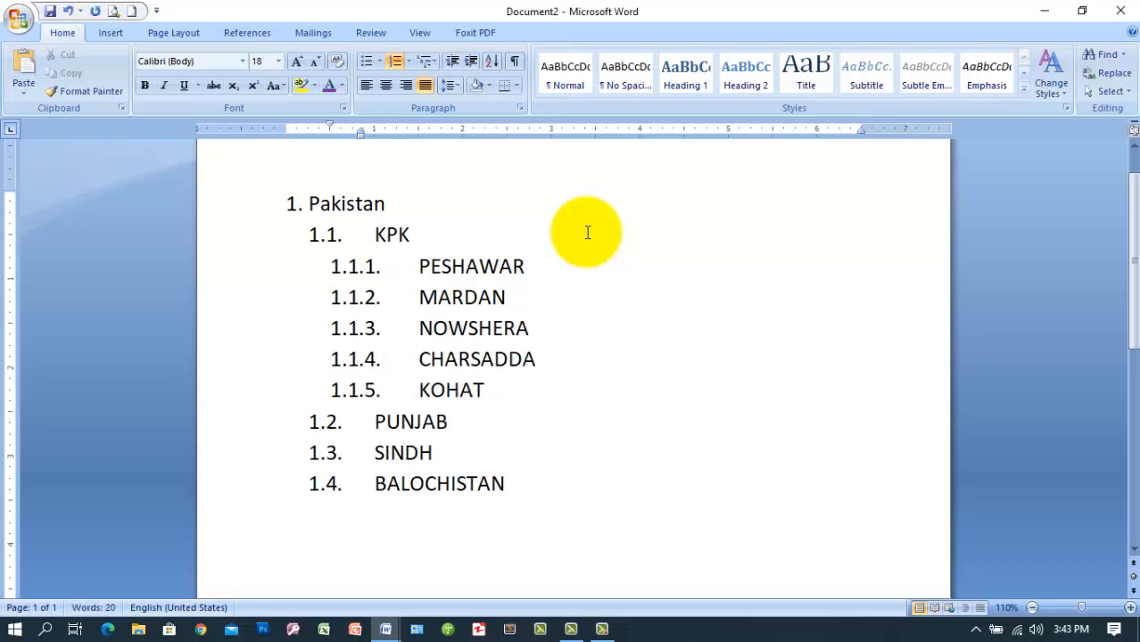
# - Clear the whole Pakistan list from the page, including the remaining list number
pyautogui.hotkey('ctrl', 'a')
pyautogui.press('Delete')
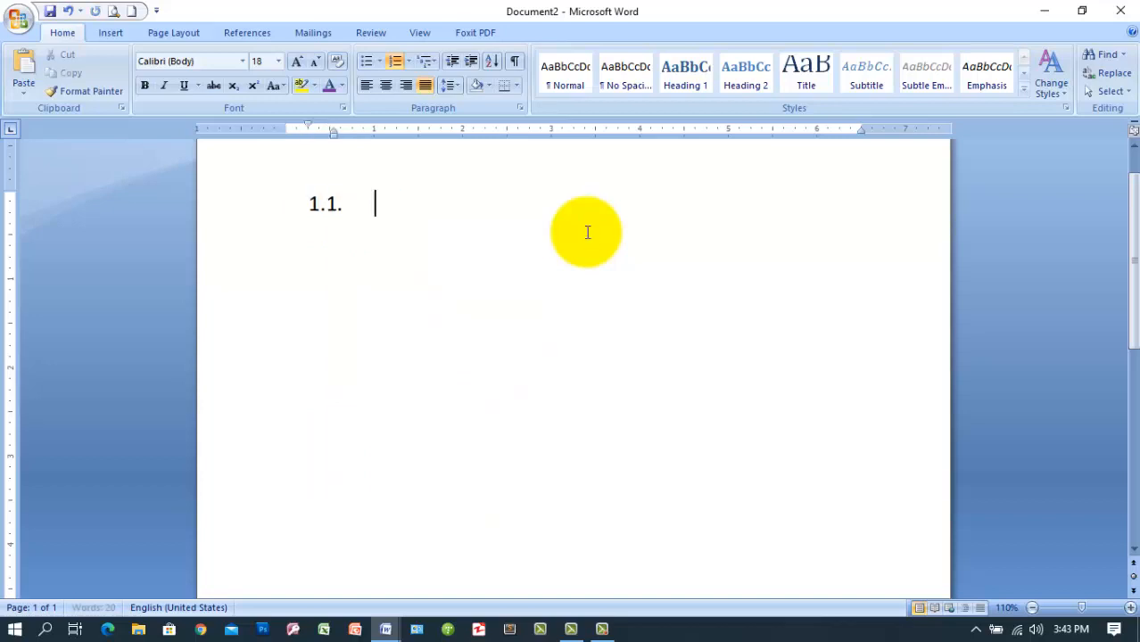
pyautogui.press('BackSpace')
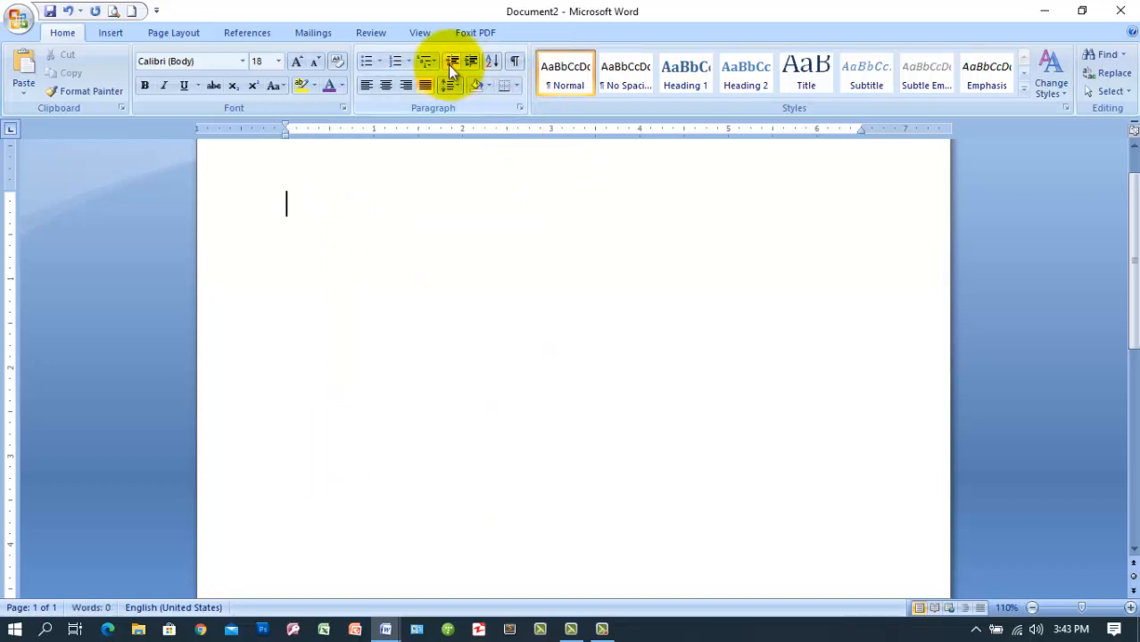
# - Apply the 1., 1.1., 1.1.1. multilevel list format and enter PAKISTAN as the top-level item
pyautogui.click(427, 63)
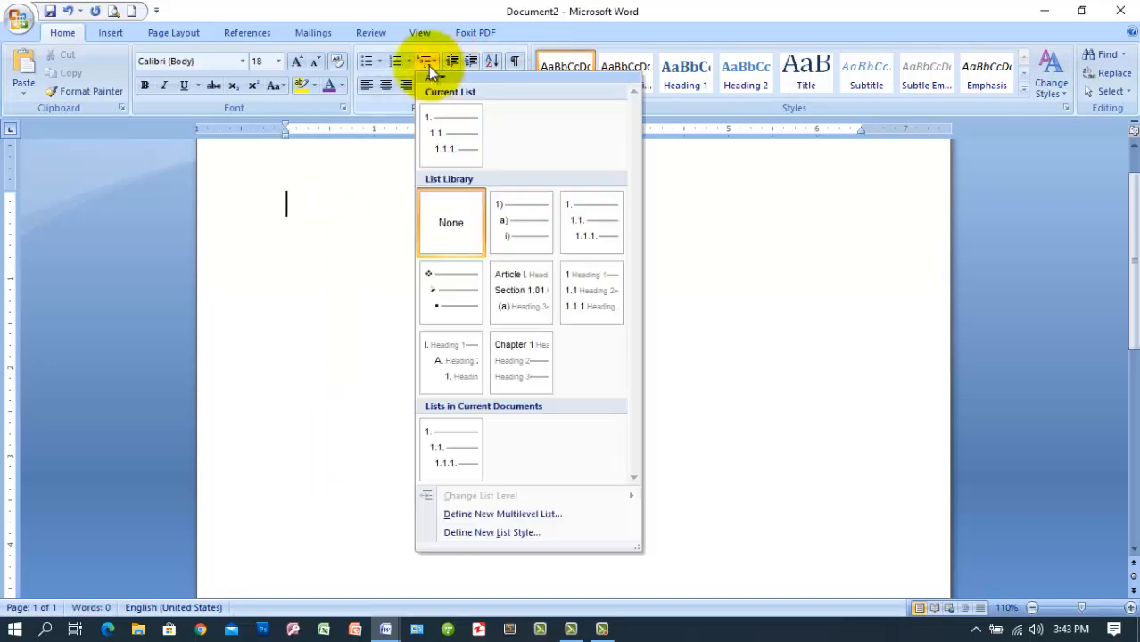
pyautogui.click(574, 227)
pyautogui.write('PAKISTAN')
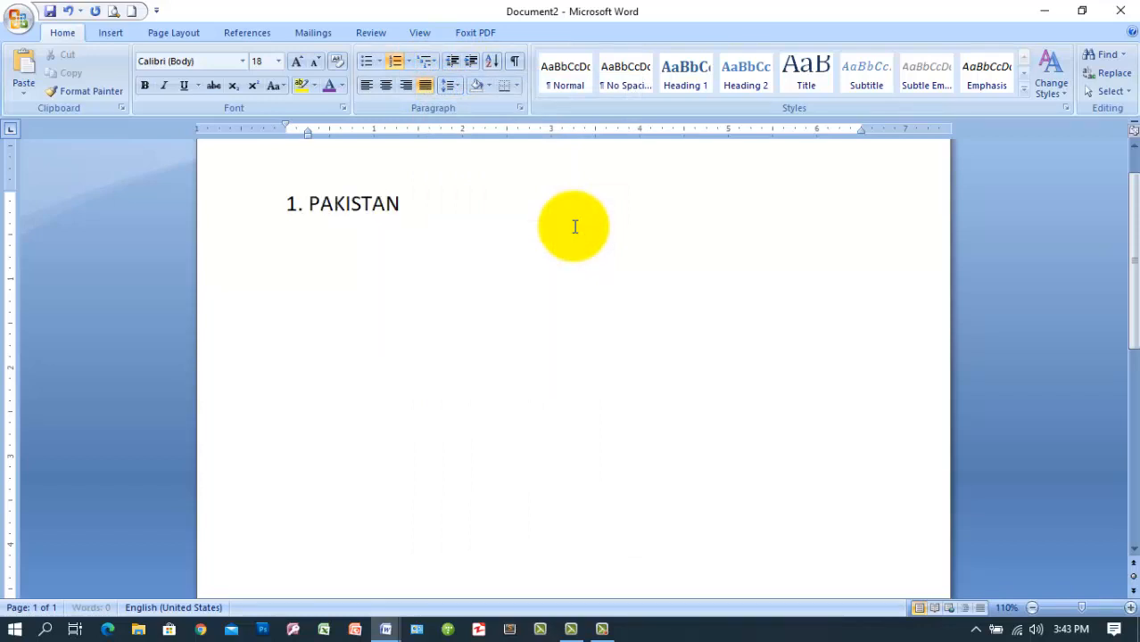
# - Add KPK as a second-level item under PAKISTAN and PESHAWAR as a third-level item under KPK
pyautogui.press('Return')
pyautogui.press('Tab')
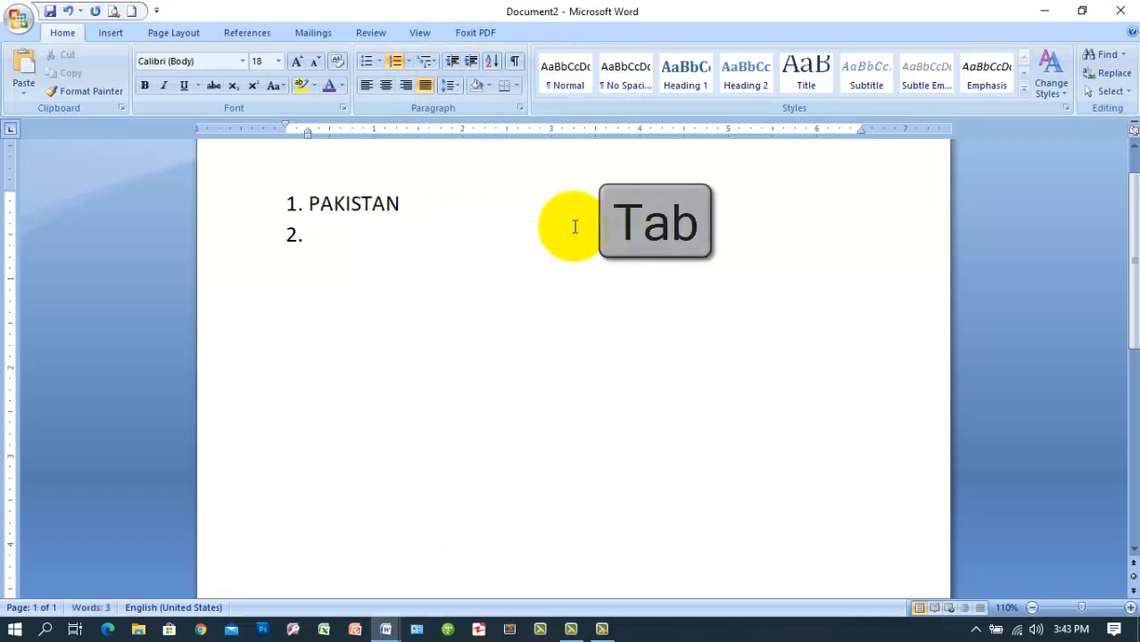
pyautogui.press('Tab')
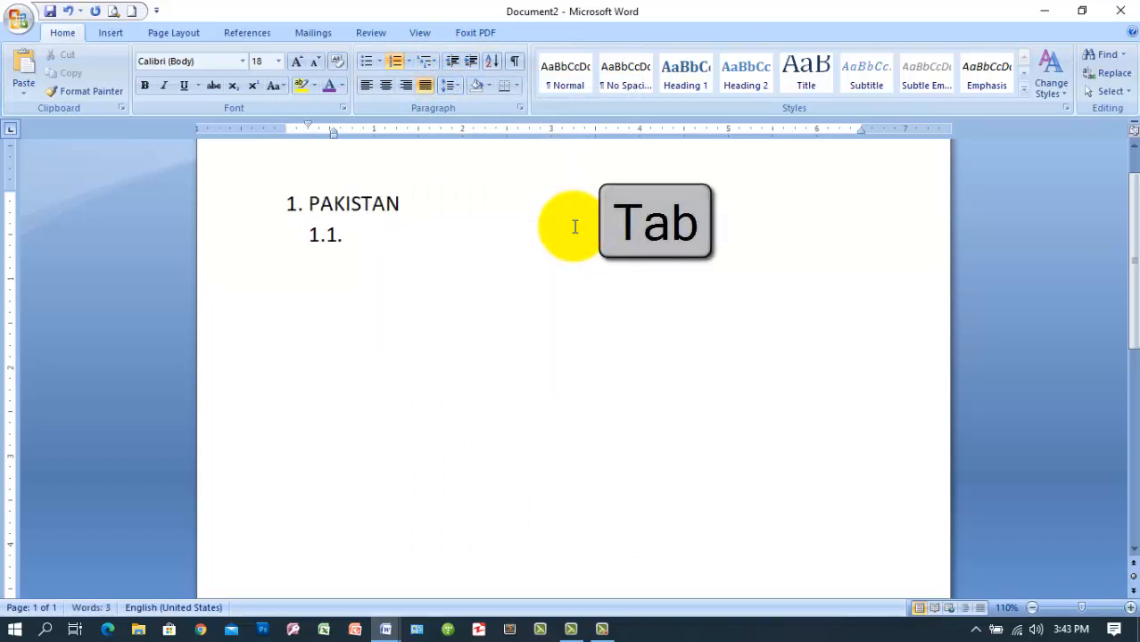
pyautogui.write('KPK')
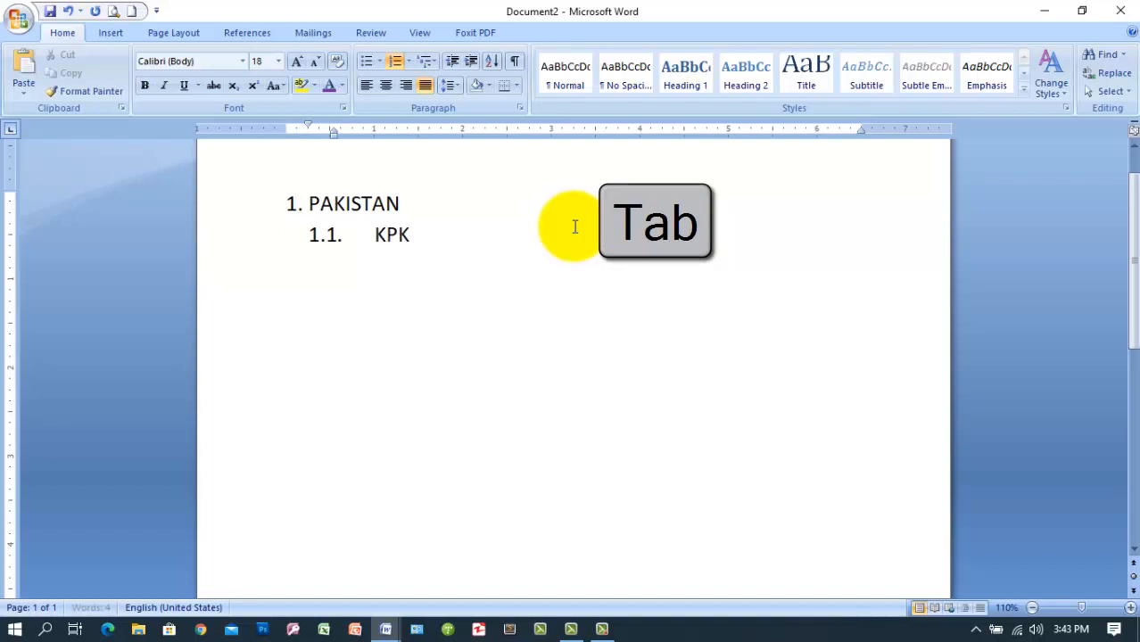
pyautogui.press('Return')
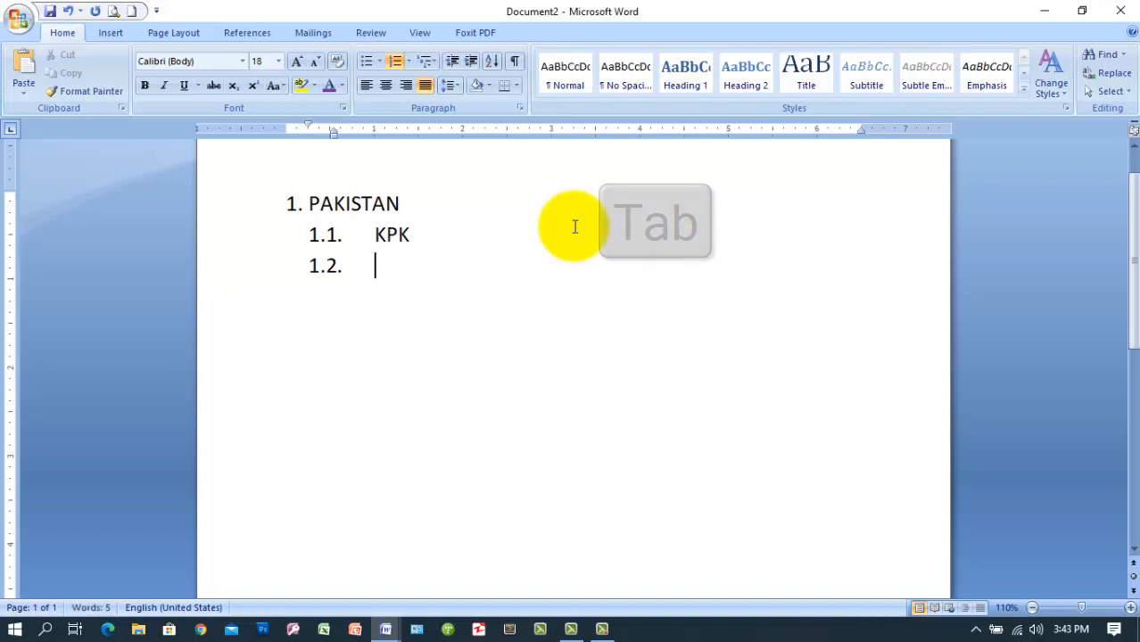
pyautogui.press('Tab')
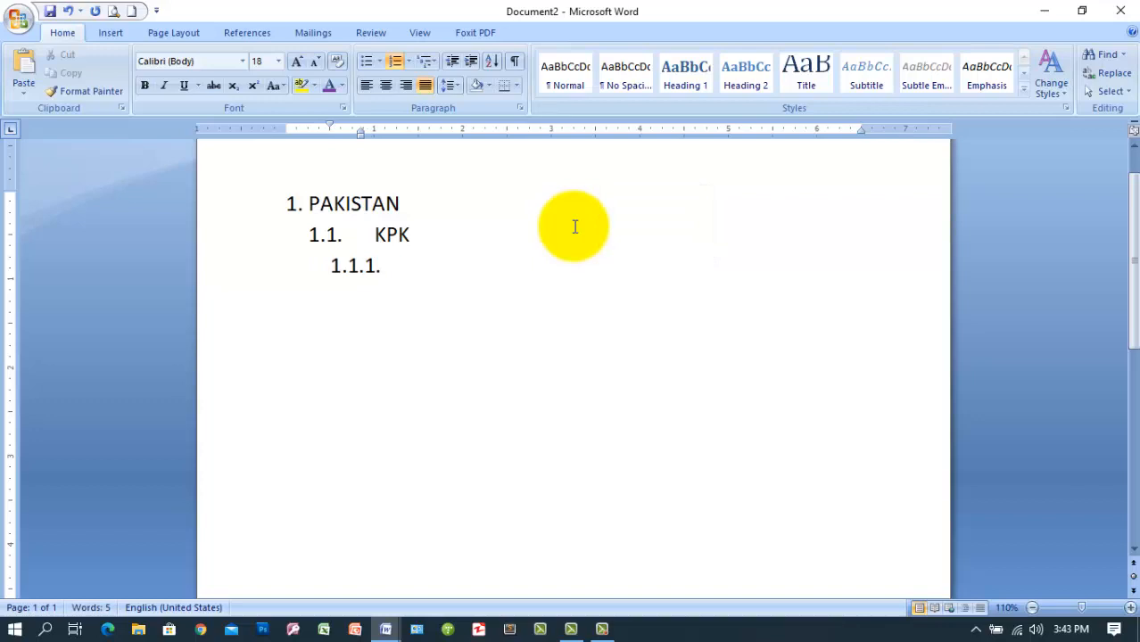
pyautogui.write('PESHAWAR')
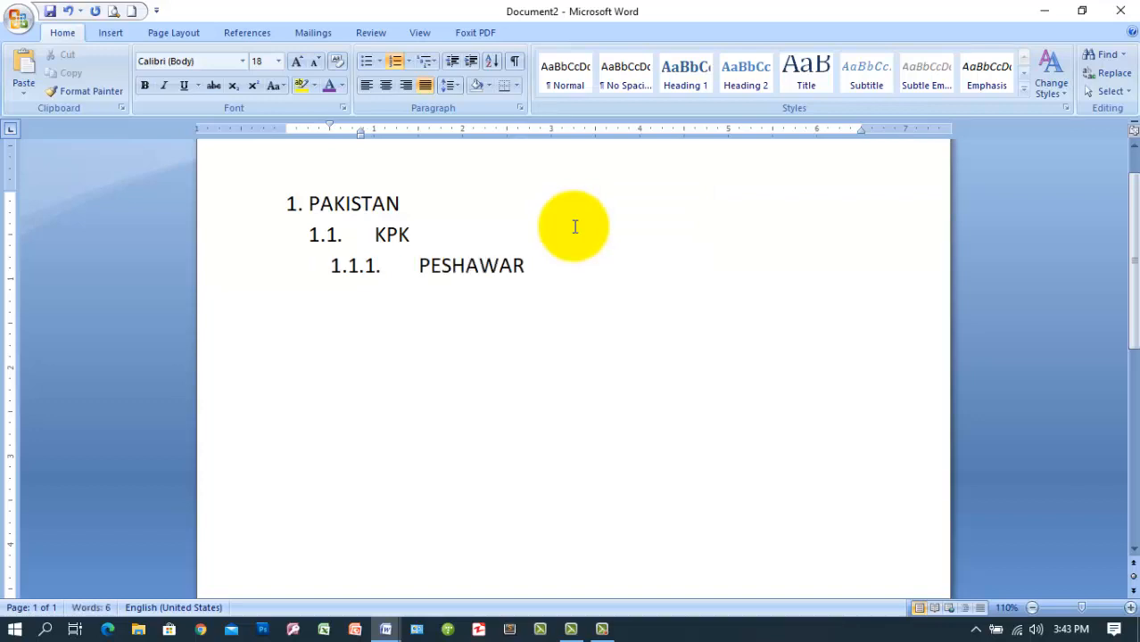
# - Add SADDAR as a fourth-level item under PESHAWAR and CECOS as a fifth-level item under SADDAR
pyautogui.press('Return')
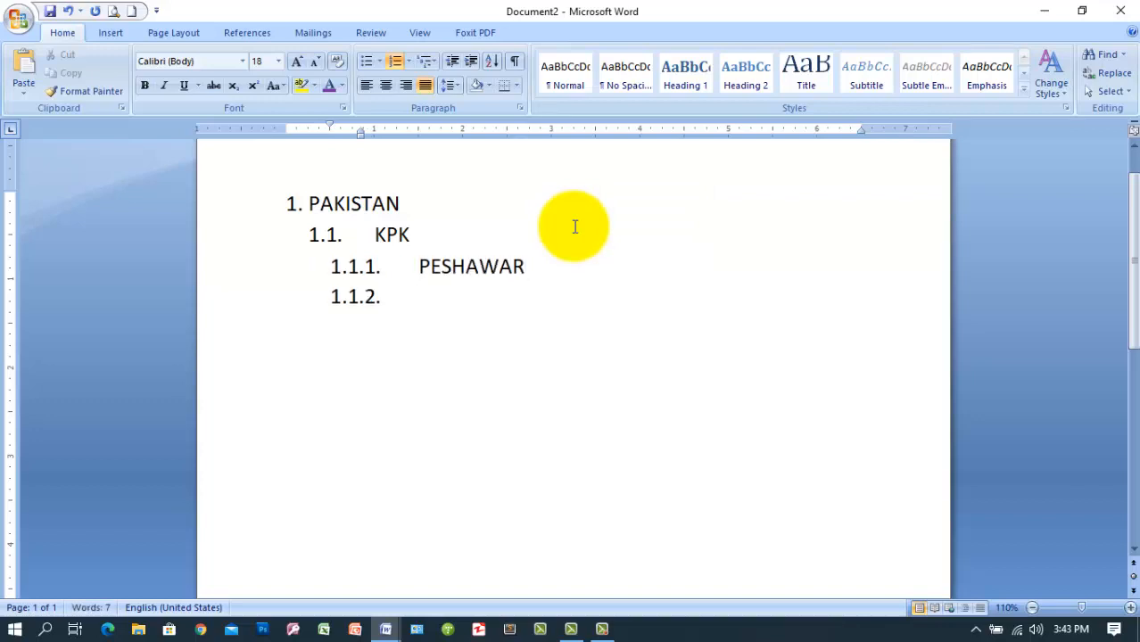
pyautogui.press('Tab')
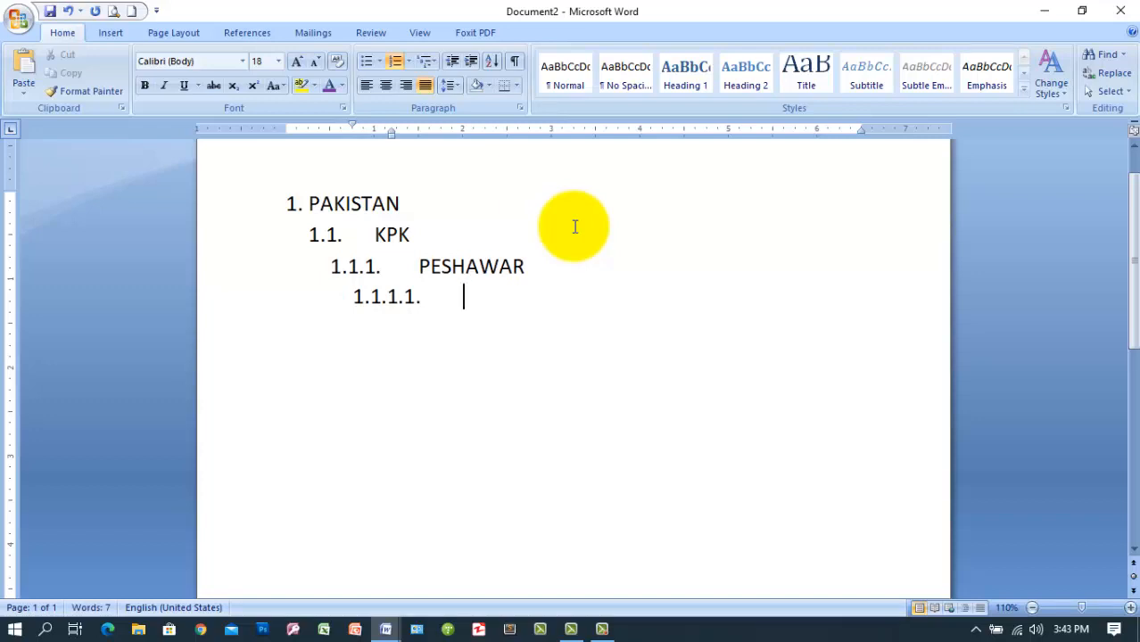
pyautogui.write('SADDAR')
pyautogui.press('Return')
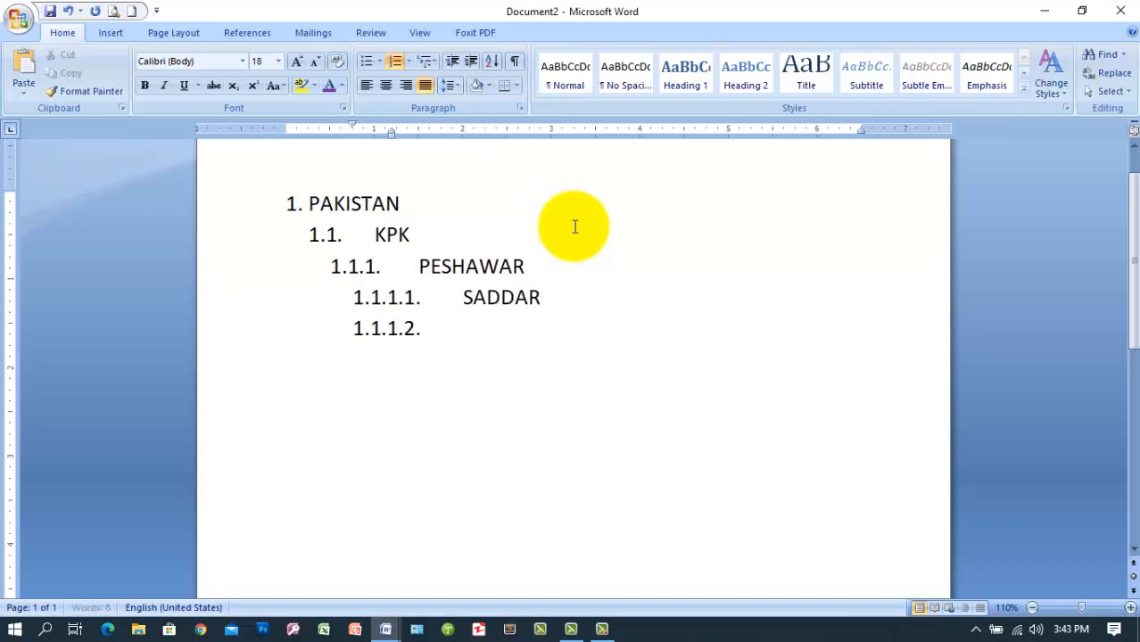
pyautogui.press('Tab')
pyautogui.write('CECOS')
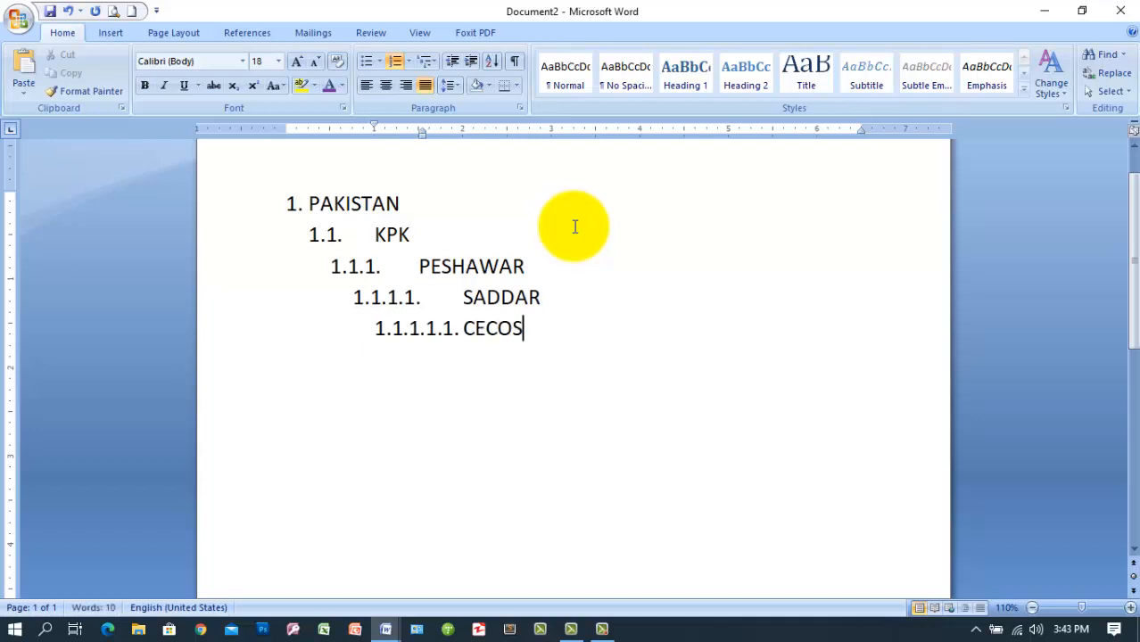
# - Add PUNJAB as a second-level item below the KPK branch and LAHORE as a third-level item under PUNJAB
pyautogui.press('Return')
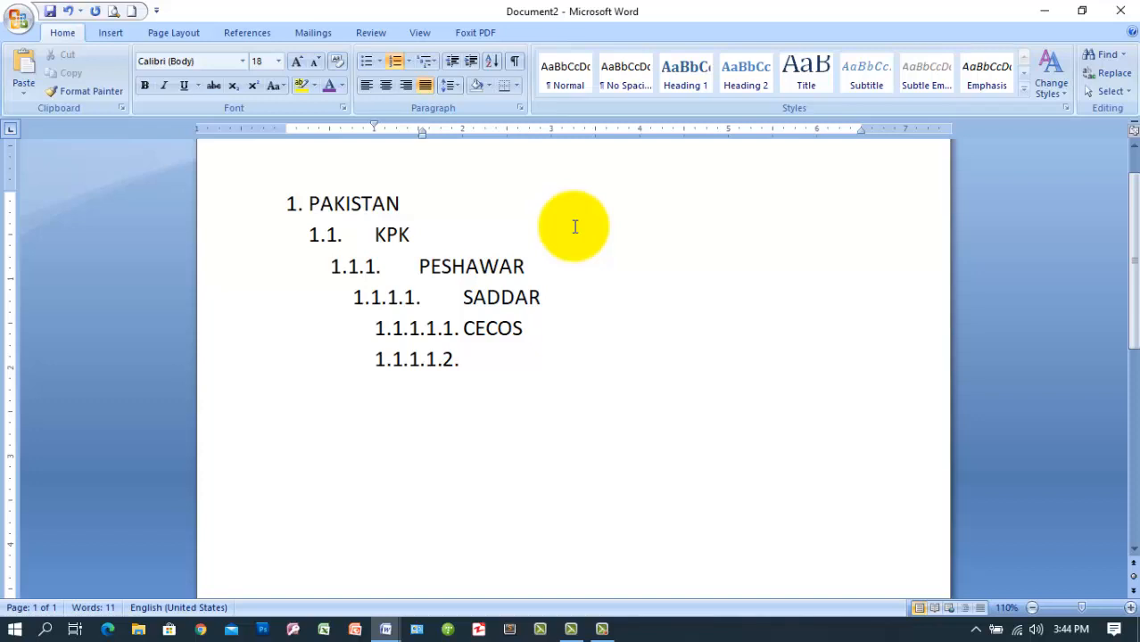
pyautogui.hotkey('shift', 'Tab')
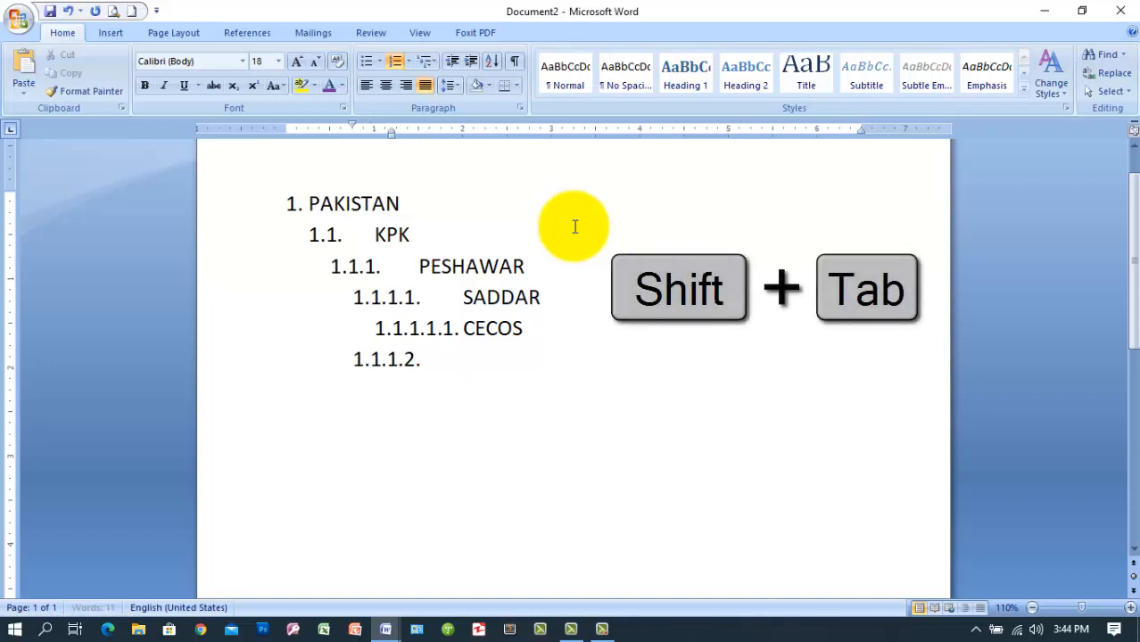
pyautogui.hotkey('shift', 'Tab')
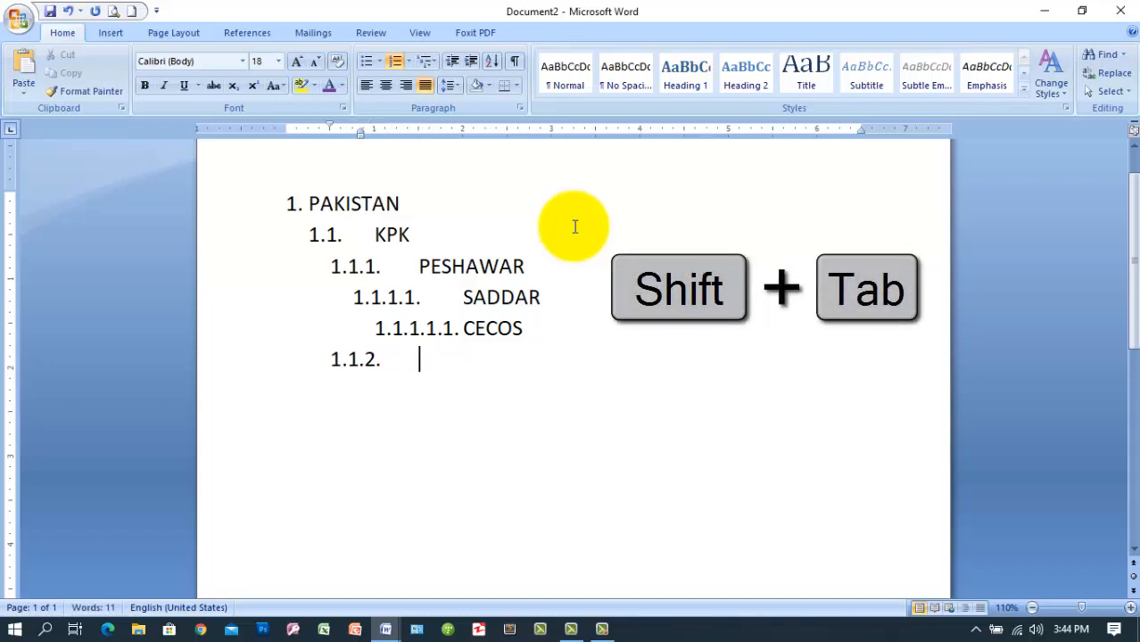
pyautogui.hotkey('shift', 'Tab')
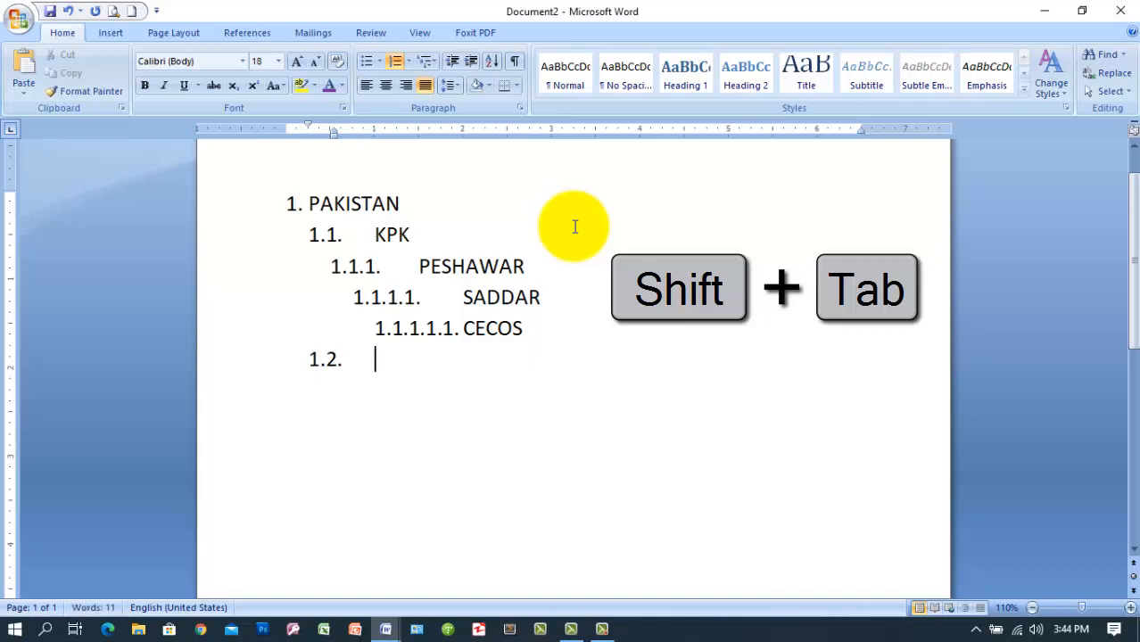
pyautogui.write('PUNJAB')
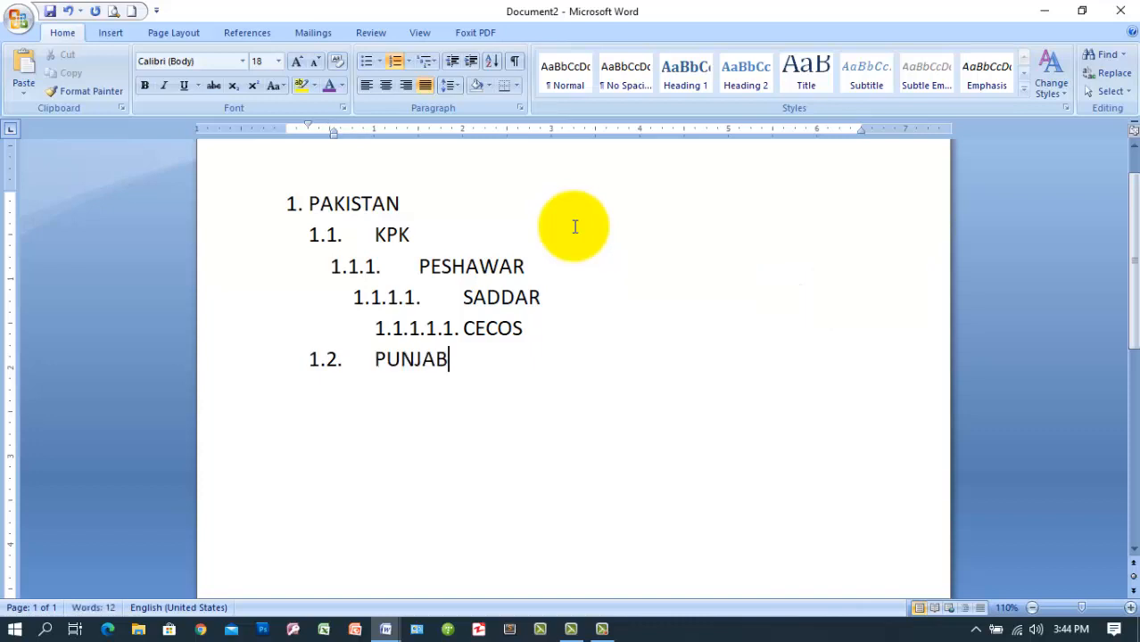
pyautogui.press('Return')
pyautogui.press('Tab')
pyautogui.write('LAHORE')
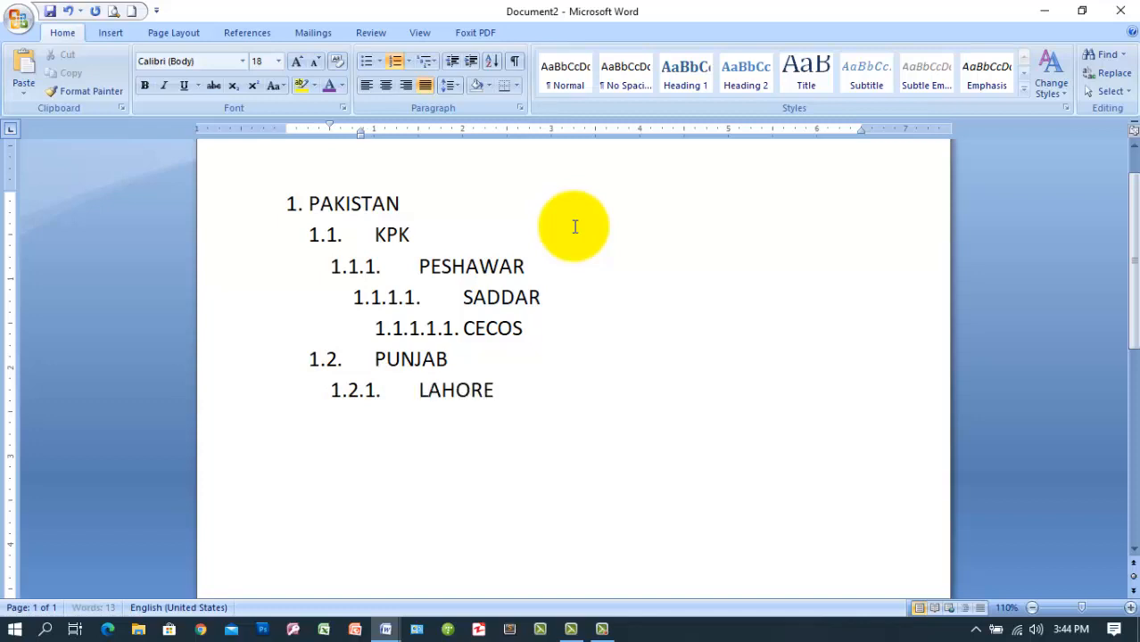
# - Add MINAR E PAKISTAN as a fourth-level item under LAHORE
pyautogui.press('Return')
pyautogui.press('Tab')
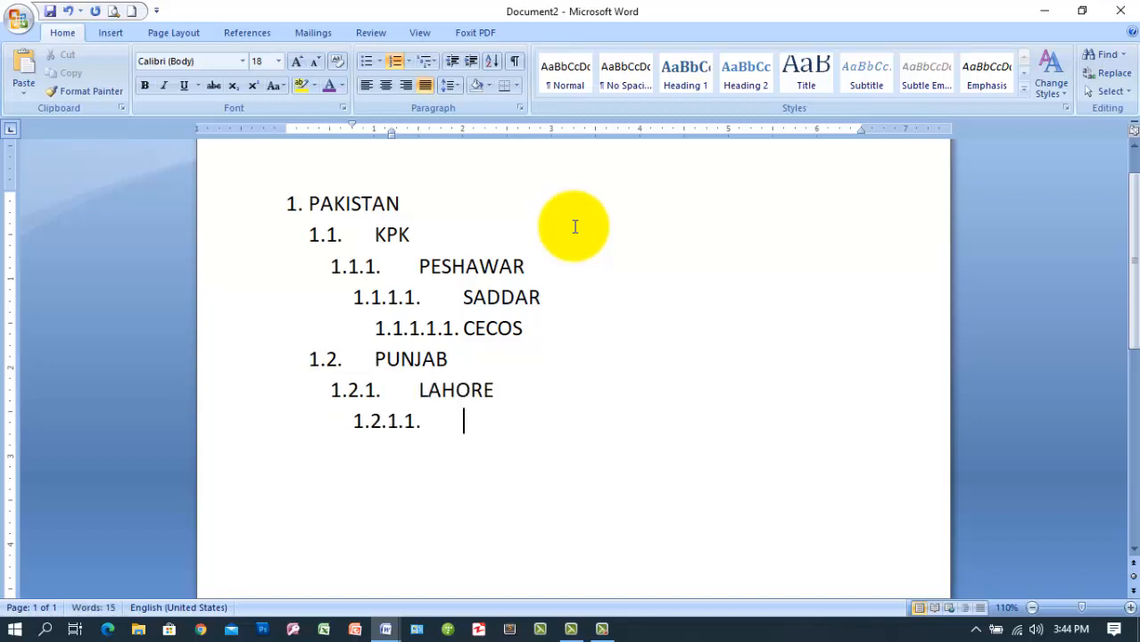
pyautogui.write('MINE')
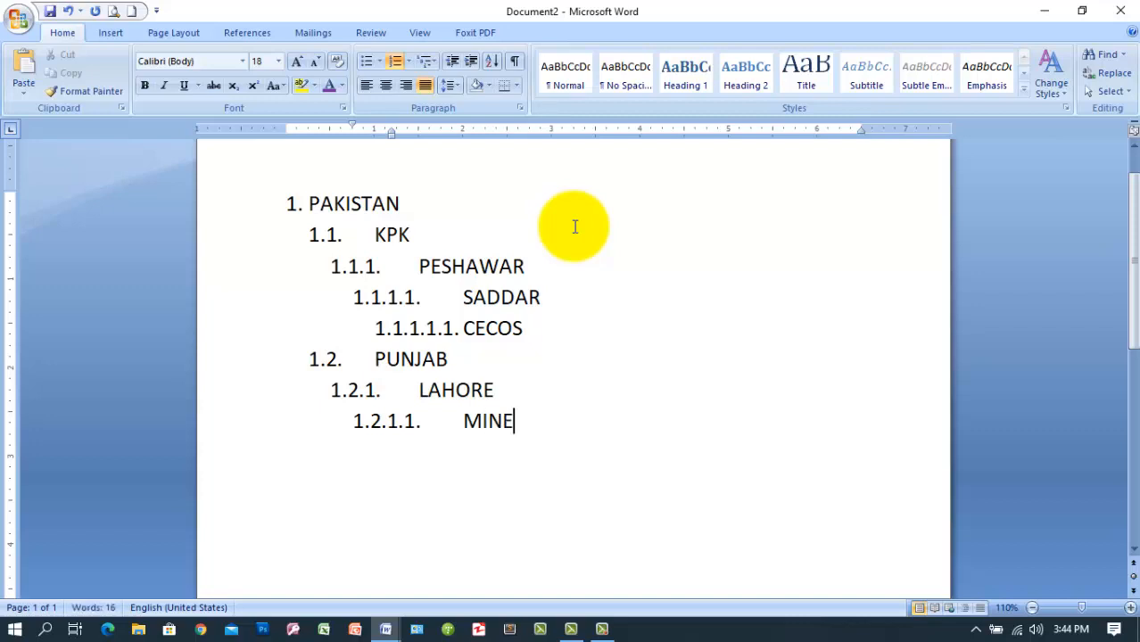
pyautogui.press('BackSpace')
pyautogui.write('AR E PAKIS')
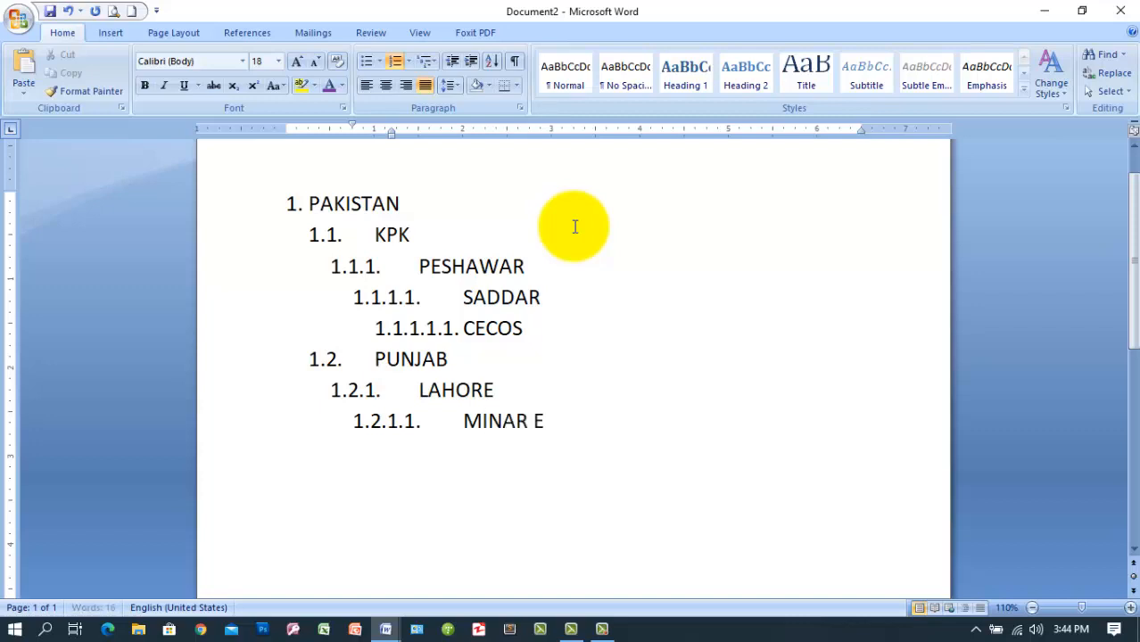
pyautogui.write('TAN')
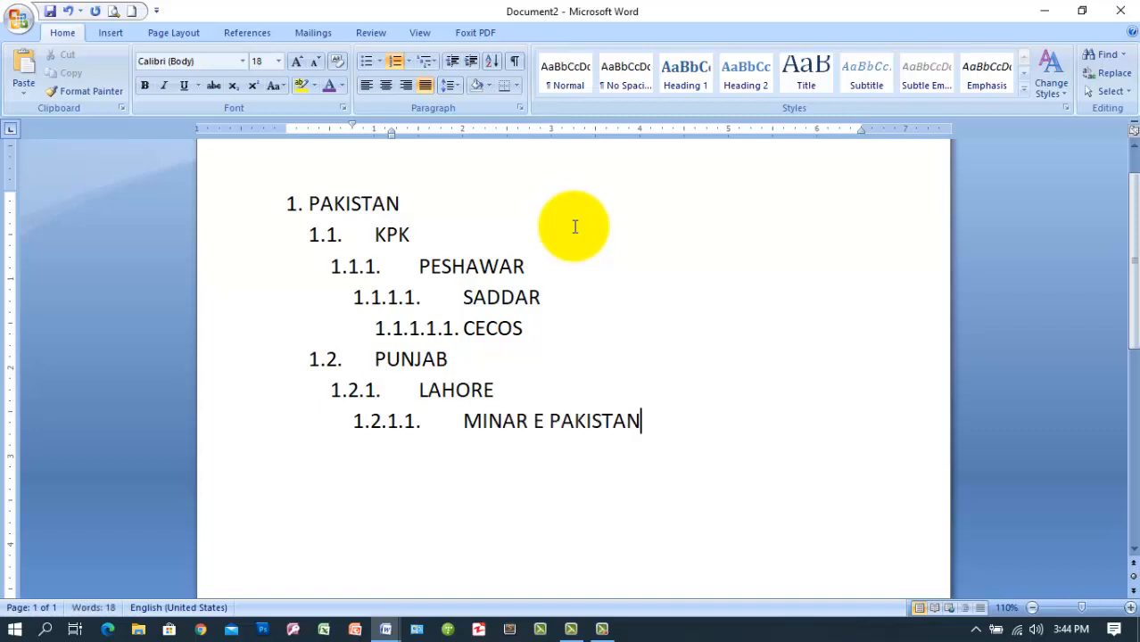
# - Start an empty top-level item 2 after MINAR E PAKISTAN
pyautogui.press('Return')
pyautogui.hotkey('shift', 'Tab')
pyautogui.hotkey('shift', 'Tab')
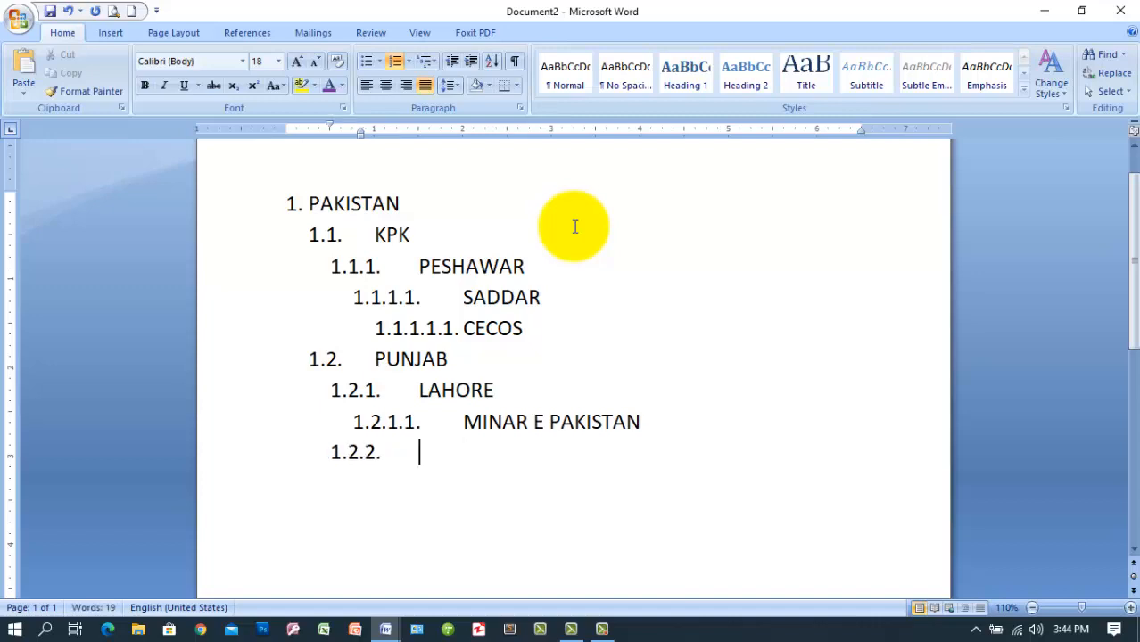
pyautogui.hotkey('shift', 'Tab')
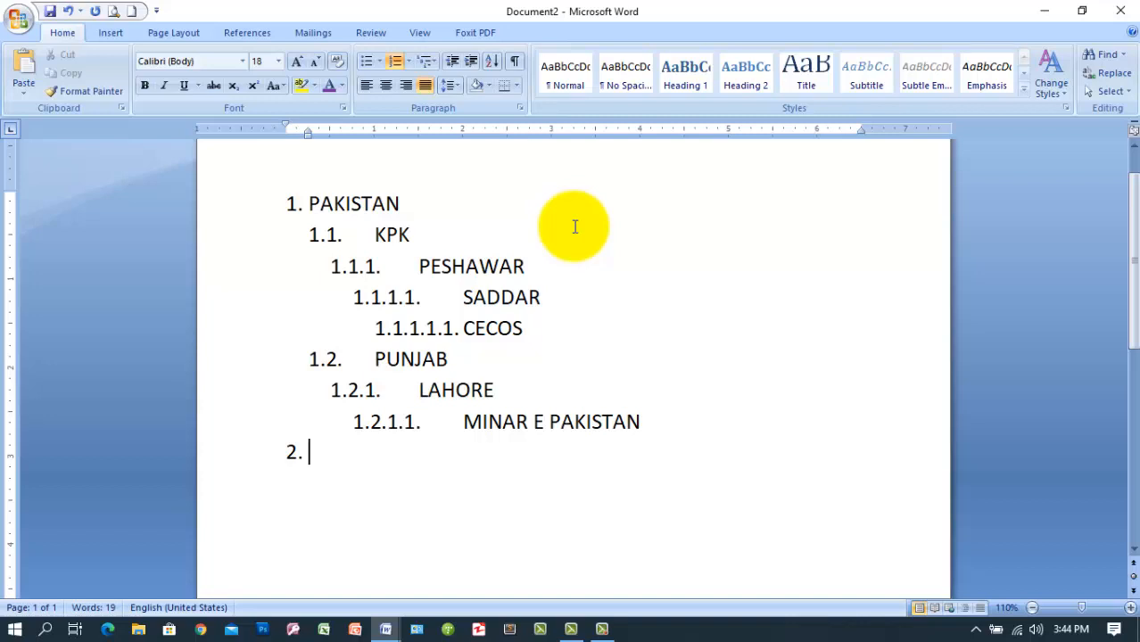
# - Replace the entire list with plain separate lines reading PAKISTAN, KPK, PUNJAB, SINDH and BALOCHISTAN
pyautogui.hotkey('ctrl', 'a')
pyautogui.press('Delete')
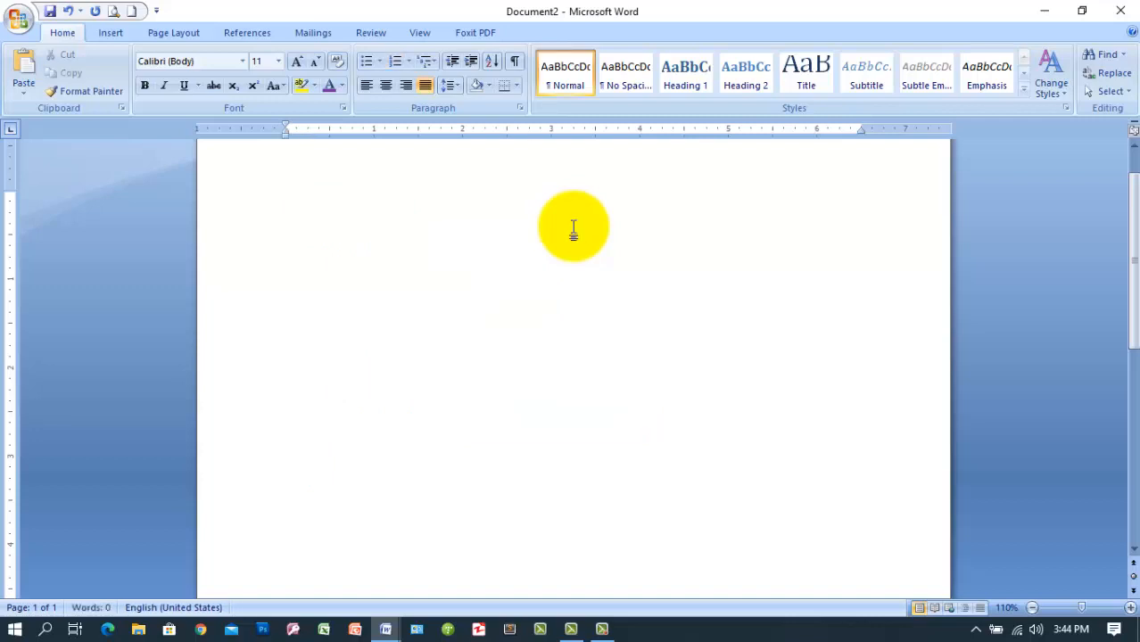
pyautogui.write('PAKISTAN')
pyautogui.press('Return')
pyautogui.write('KPK')
pyautogui.press('Return')
pyautogui.write('PUNJAB')
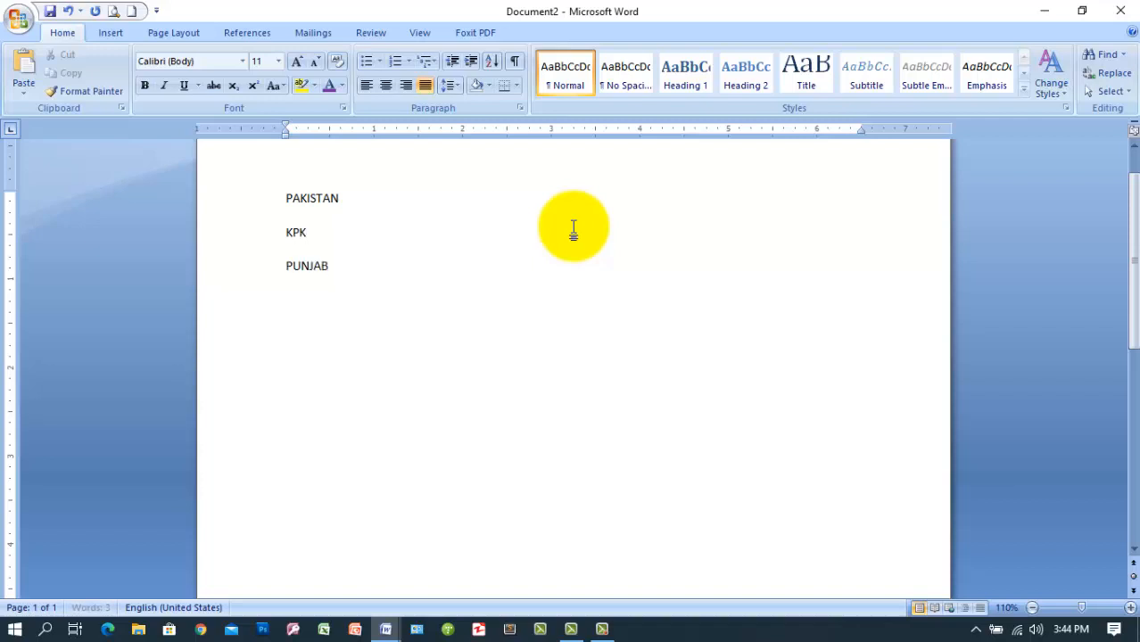
pyautogui.write(' SINDH BALOCH')
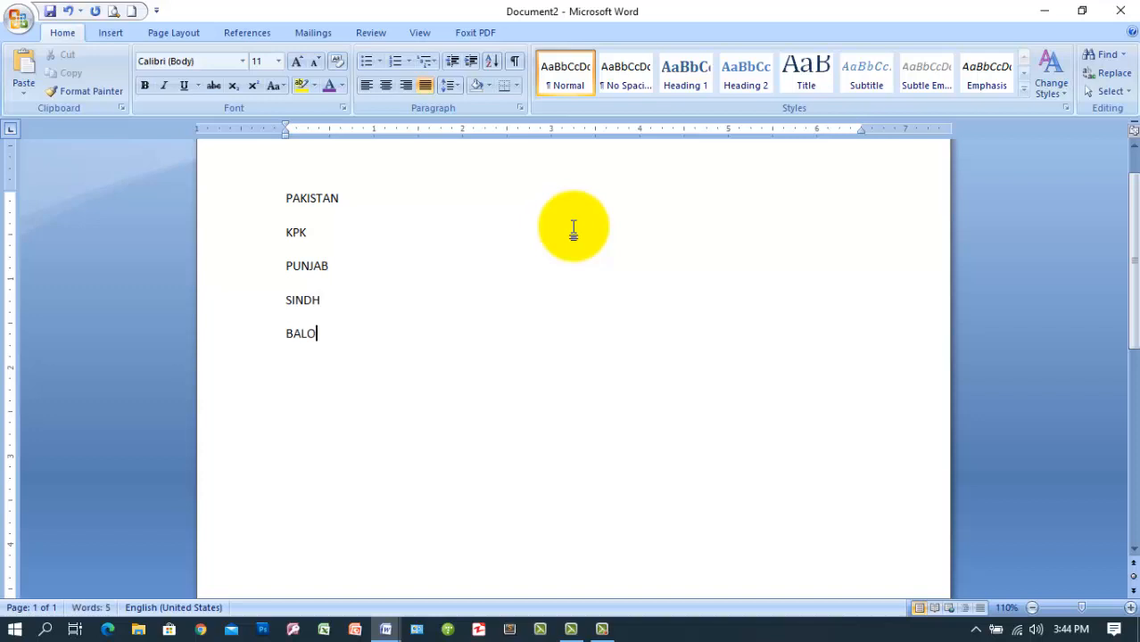
pyautogui.write('ISTAN ')
# - Add separate lines reading AFGHANISTAN, KABUL, JALALABAD, PAGHAMN and NINGARHAR below BALOCHISTAN
pyautogui.write('AFGHANI')
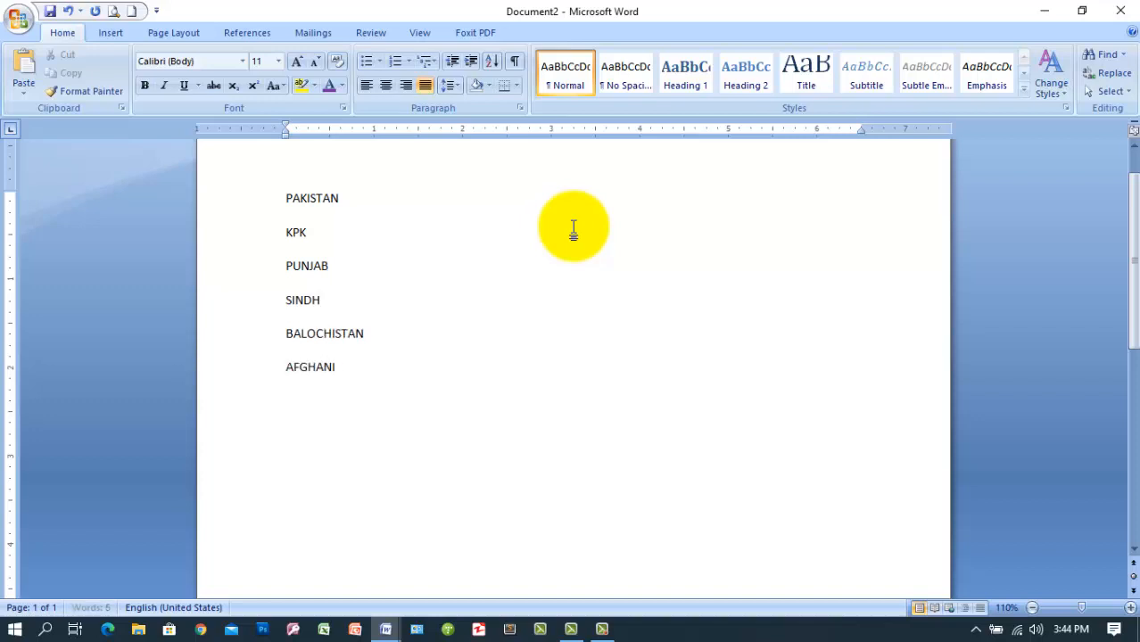
pyautogui.write('STAN')
pyautogui.press('Return')
pyautogui.write('KABUL')
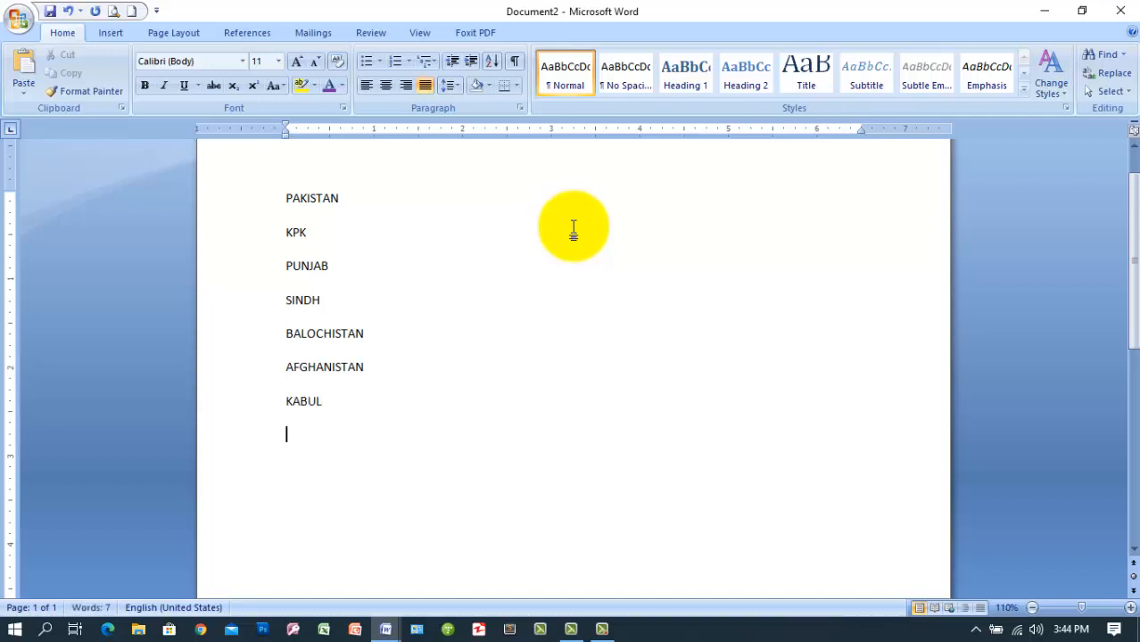
pyautogui.press('Return')
pyautogui.write('JALALAB AD')
pyautogui.press('BackSpace')
pyautogui.press('BackSpace')
pyautogui.write('AB')
pyautogui.press('BackSpace')
pyautogui.press('BackSpace')
pyautogui.press('BackSpace')
pyautogui.write('AD P')
pyautogui.write('AGHAMN ')
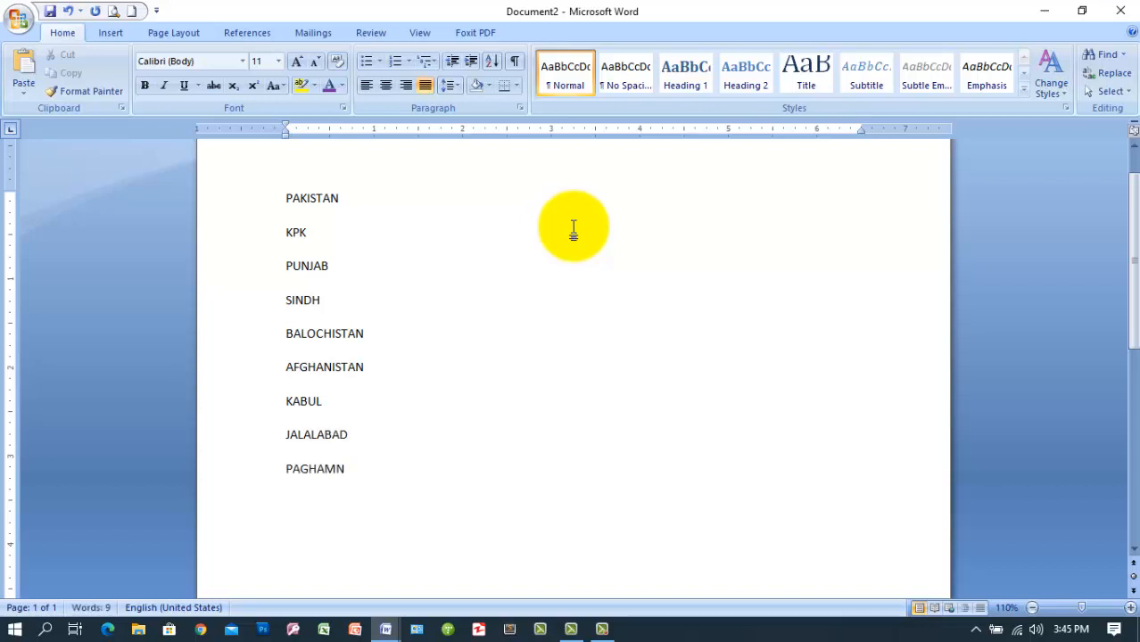
pyautogui.write('NINGARHAR')
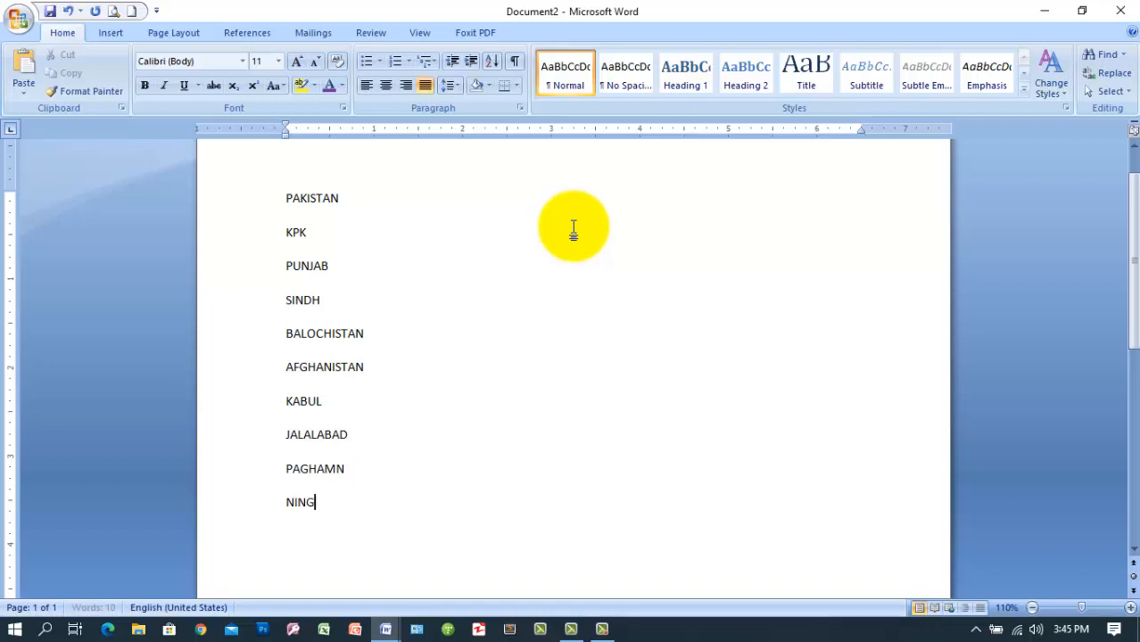
# - Apply the Heading 1 style to PAKISTAN and Heading 2 to the lines from KPK through BALOCHISTAN
pyautogui.press('Up')
pyautogui.press('Up')
pyautogui.press('Up')
pyautogui.press('Home')
pyautogui.hotkey('shift', 'End')
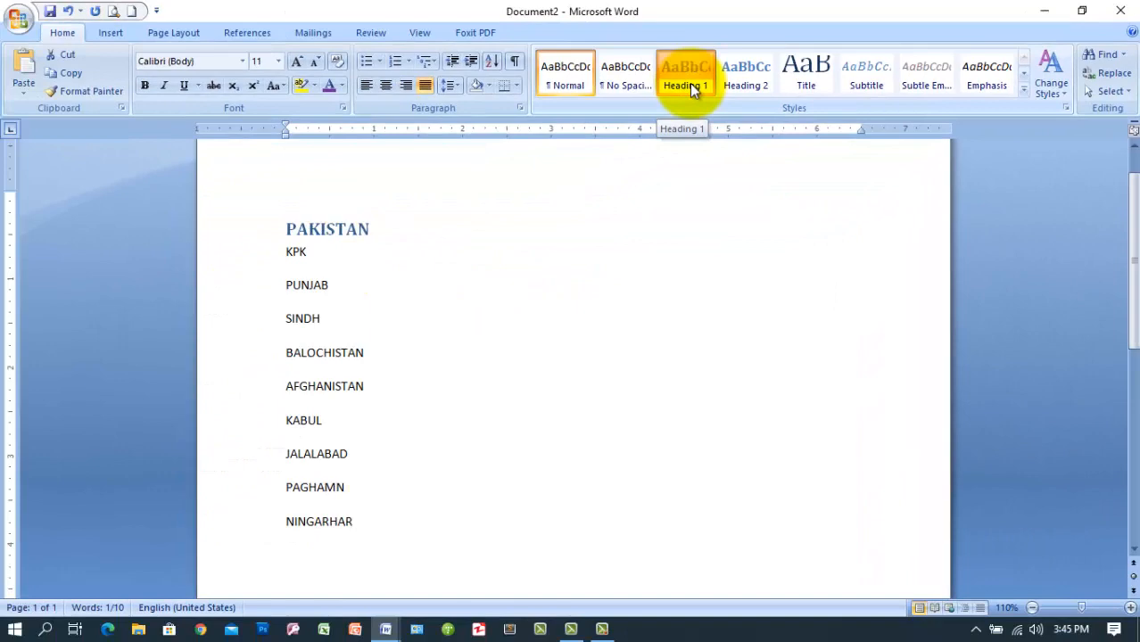
pyautogui.click(689, 83)
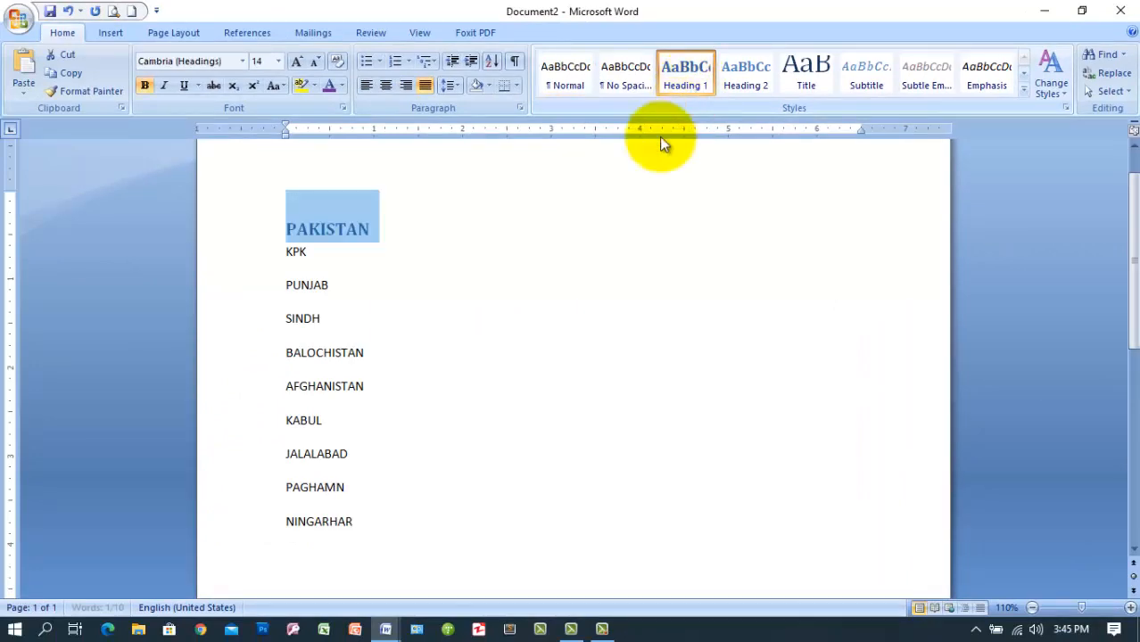
pyautogui.moveTo(288, 250); pyautogui.dragTo(404, 362)
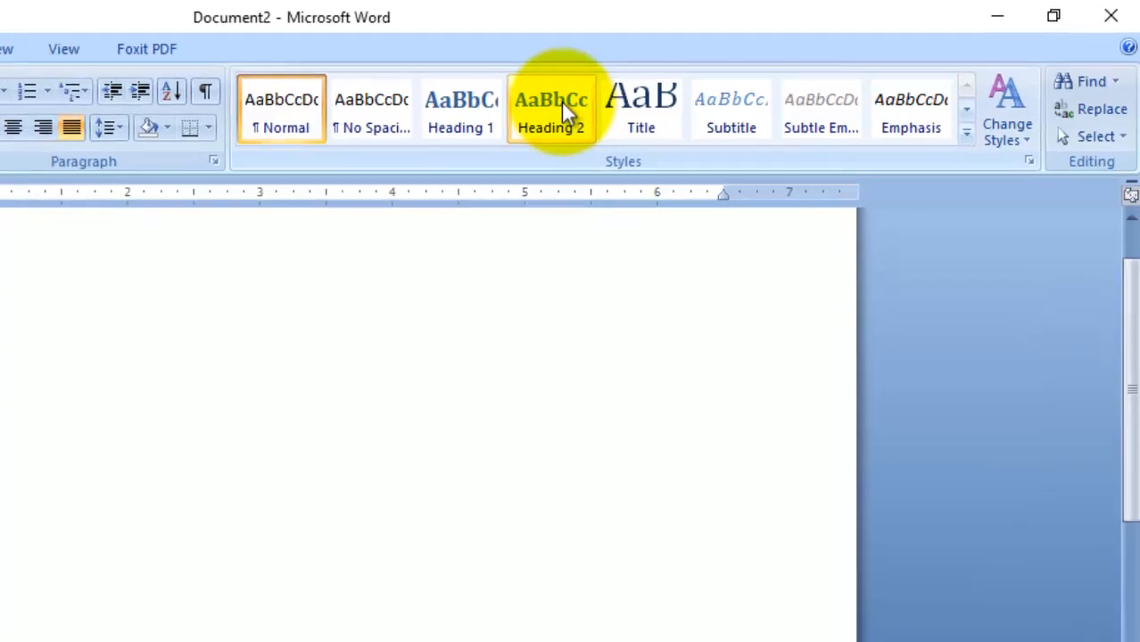
pyautogui.click(674, 88)
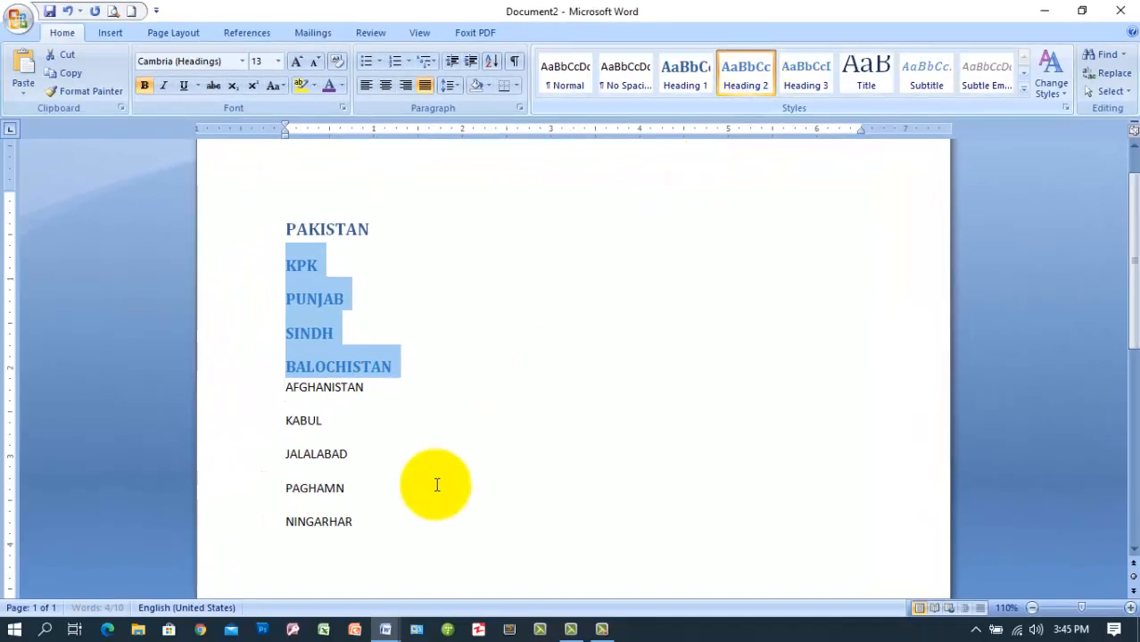
# - Apply the Heading 1 style to AFGHANISTAN and Heading 2 to the lines from KABUL through NINGARHAR
pyautogui.moveTo(286, 387); pyautogui.dragTo(380, 379)
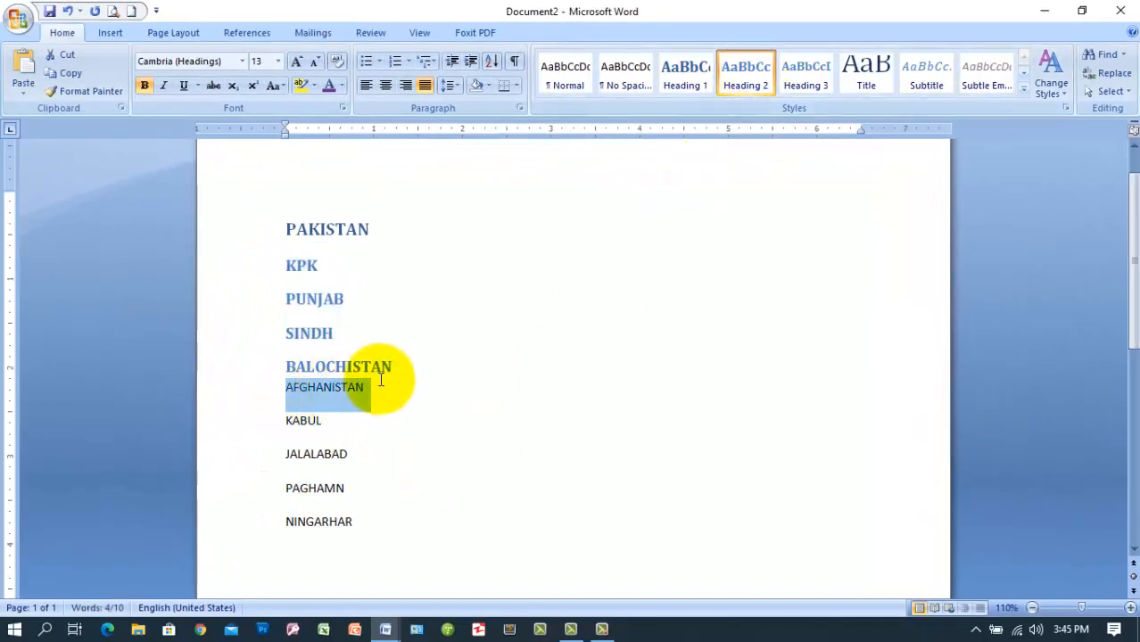
pyautogui.click(685, 71)
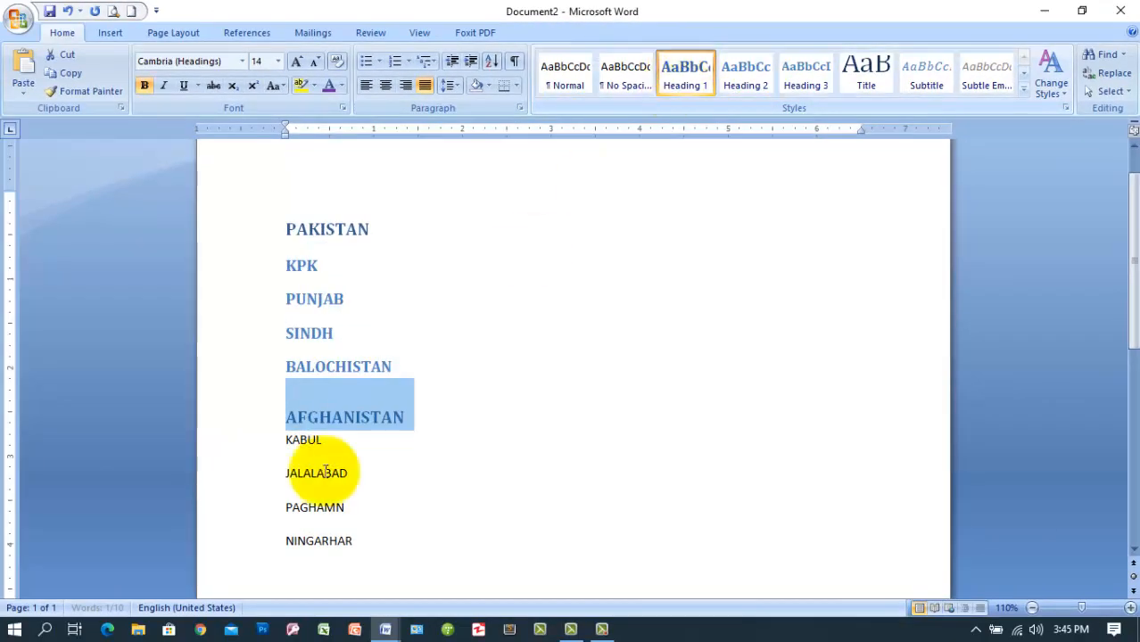
pyautogui.moveTo(285, 438); pyautogui.dragTo(369, 544)
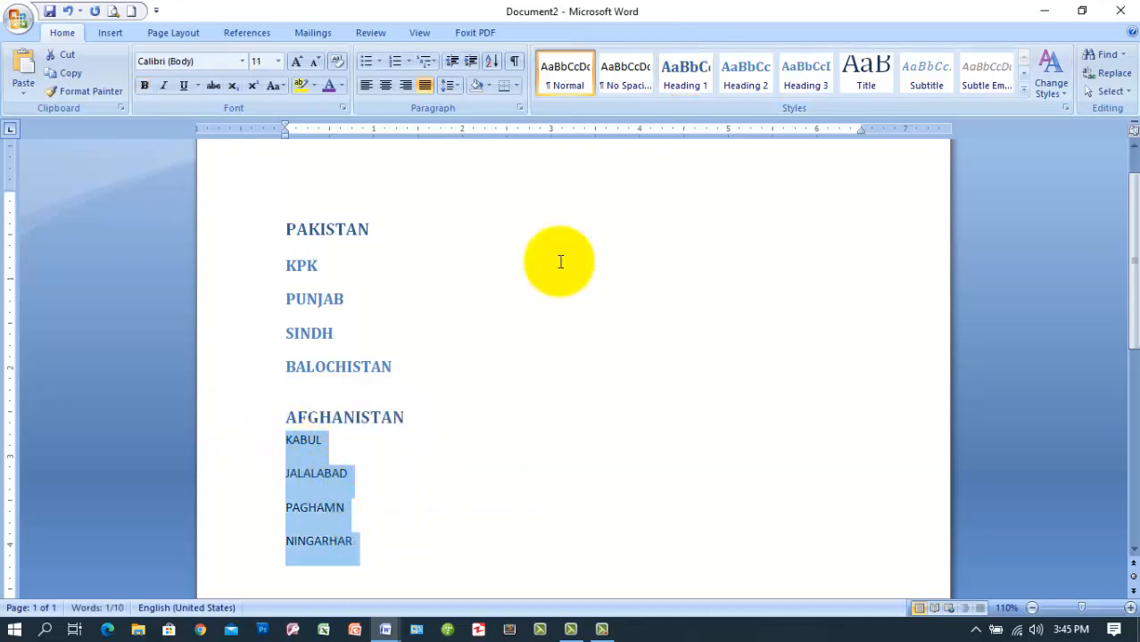
pyautogui.click(737, 77)
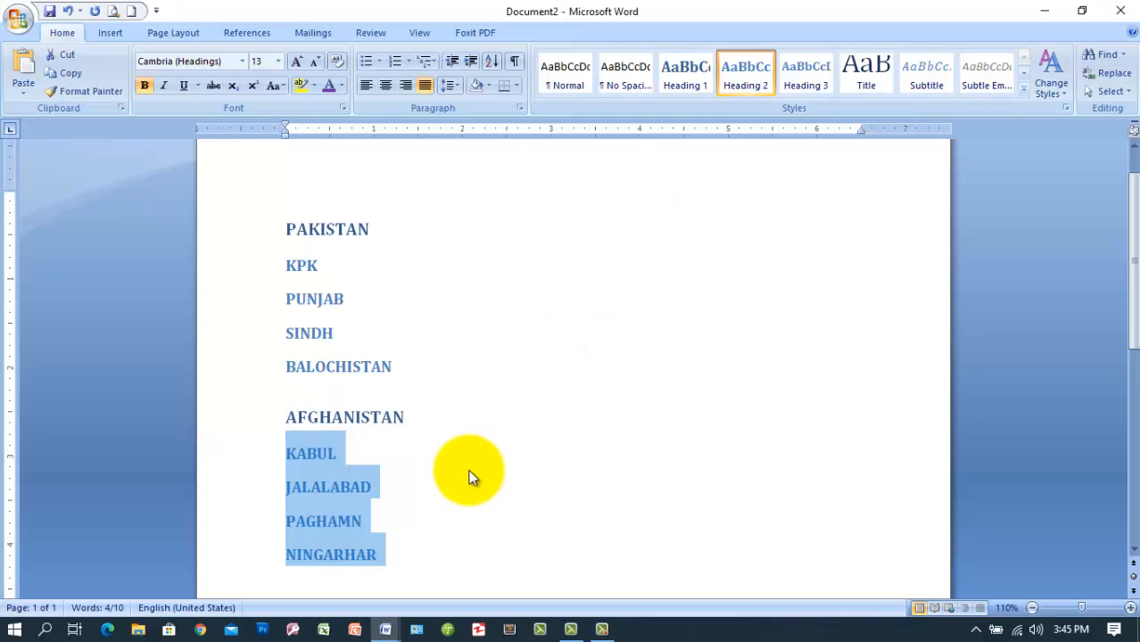
# - Apply the Article I., Section 1.01, (a) multilevel list format to all lines from PAKISTAN through NINGARHAR
pyautogui.moveTo(287, 219); pyautogui.dragTo(450, 565)
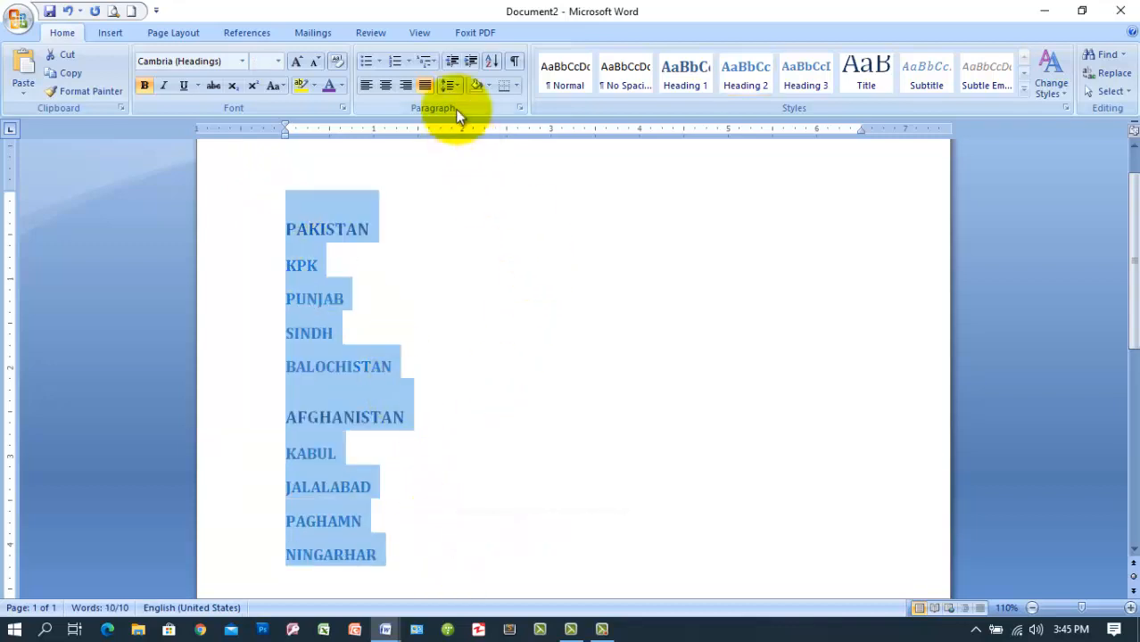
pyautogui.click(435, 61)
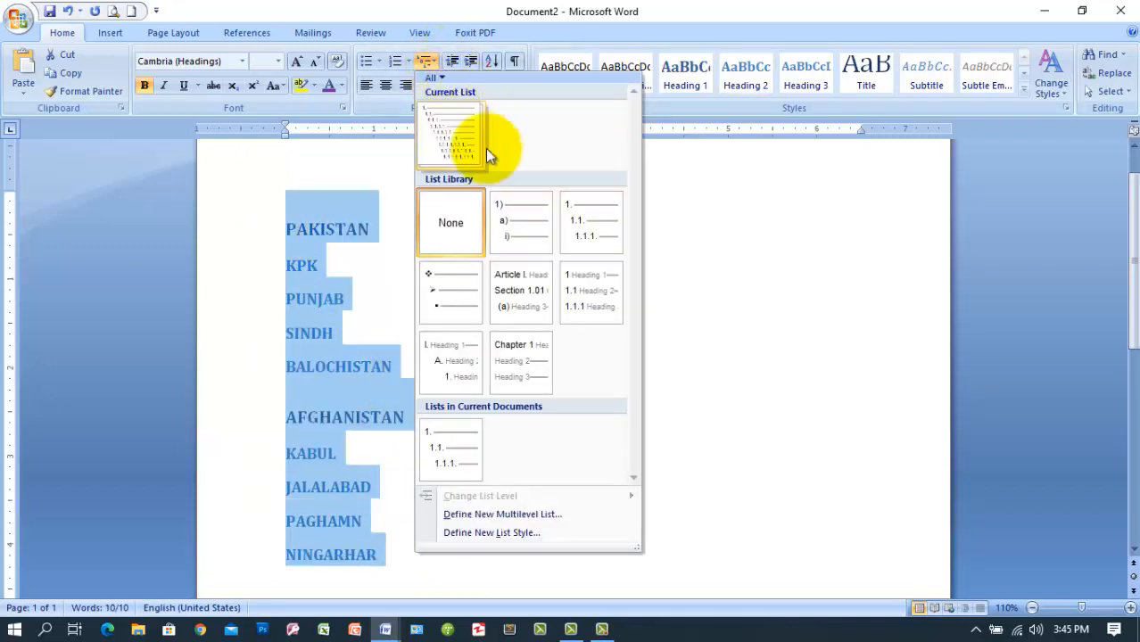
pyautogui.click(518, 292)
pyautogui.click(654, 393)
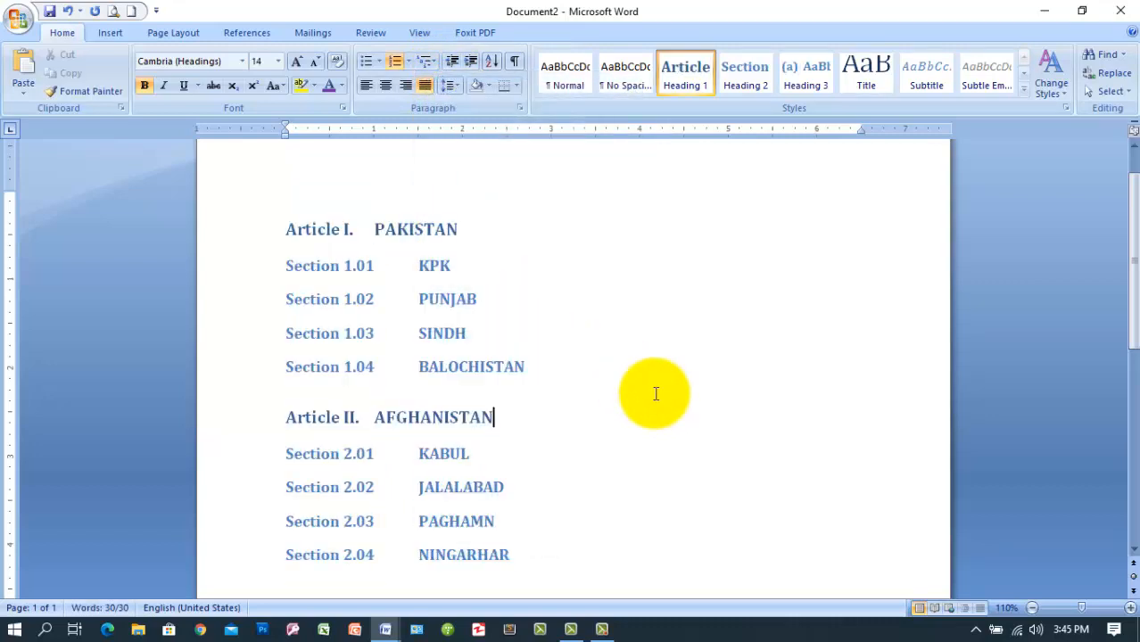